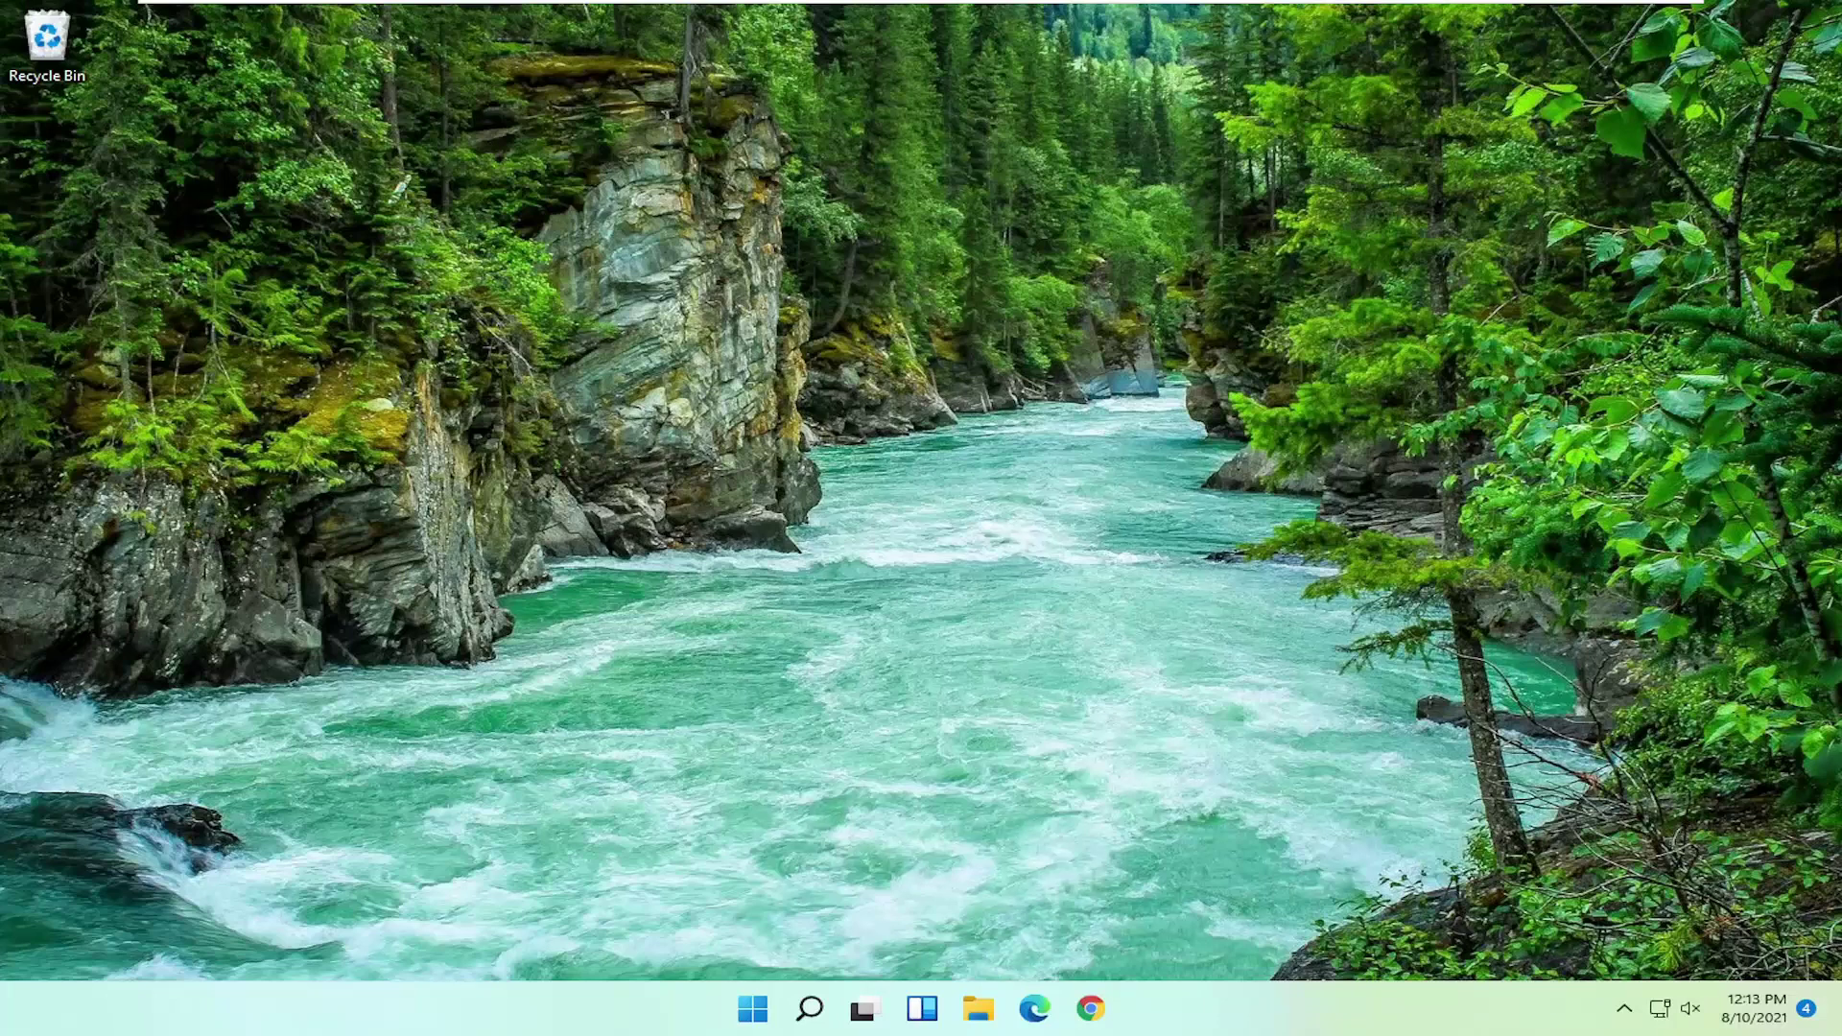
# - Search for regedit and run Registry Editor as administrator
pyautogui.click(811, 1014)
pyautogui.write('reged')
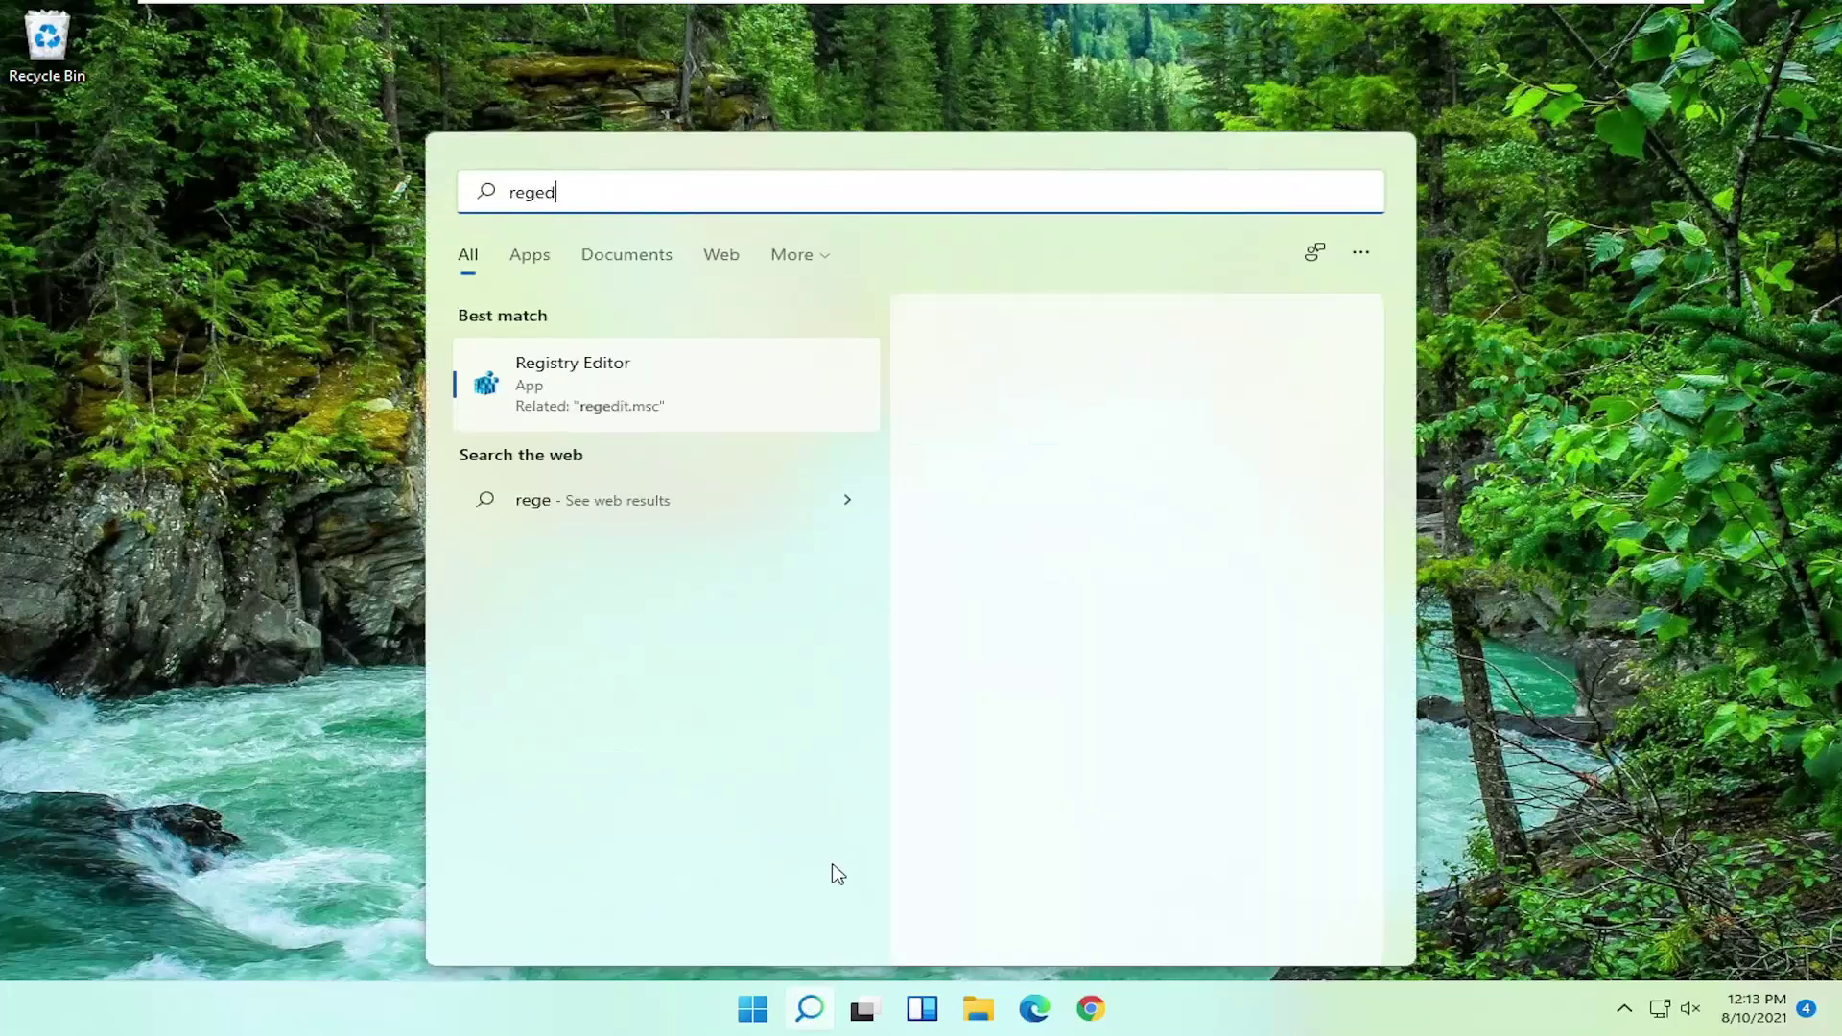
pyautogui.write('it')
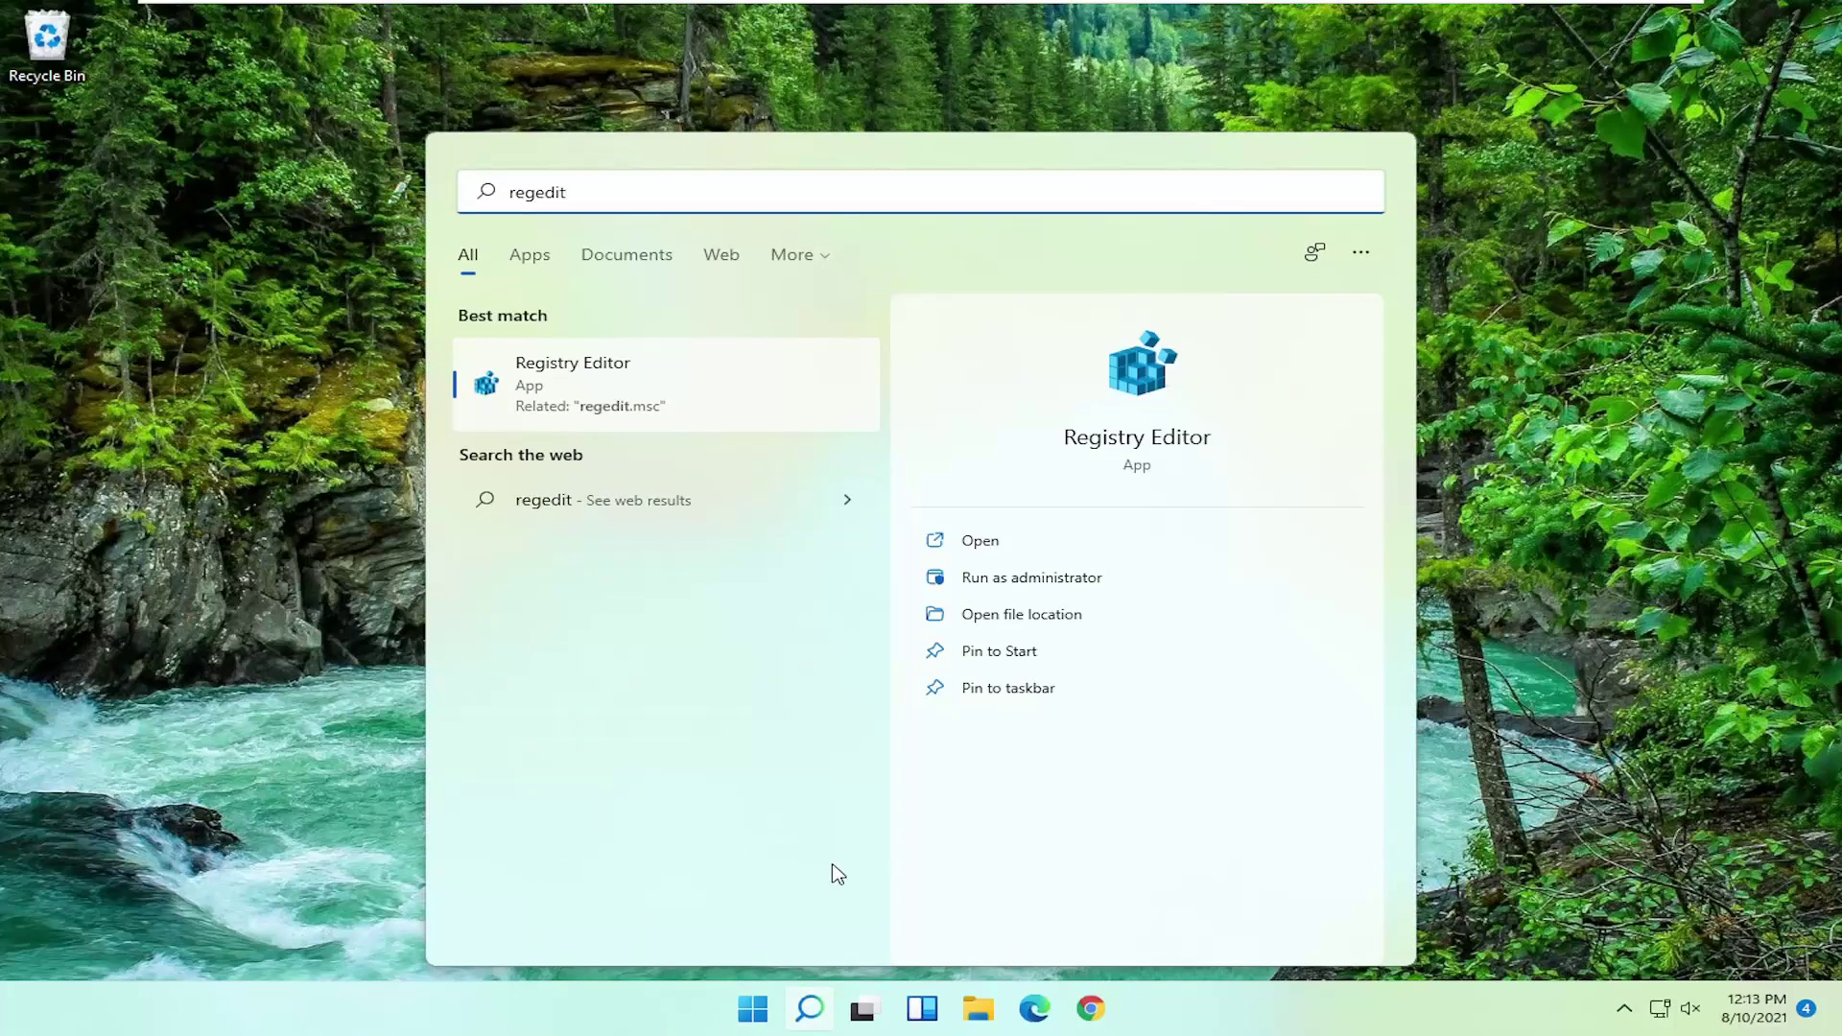
pyautogui.rightClick(645, 405)
pyautogui.click(735, 429)
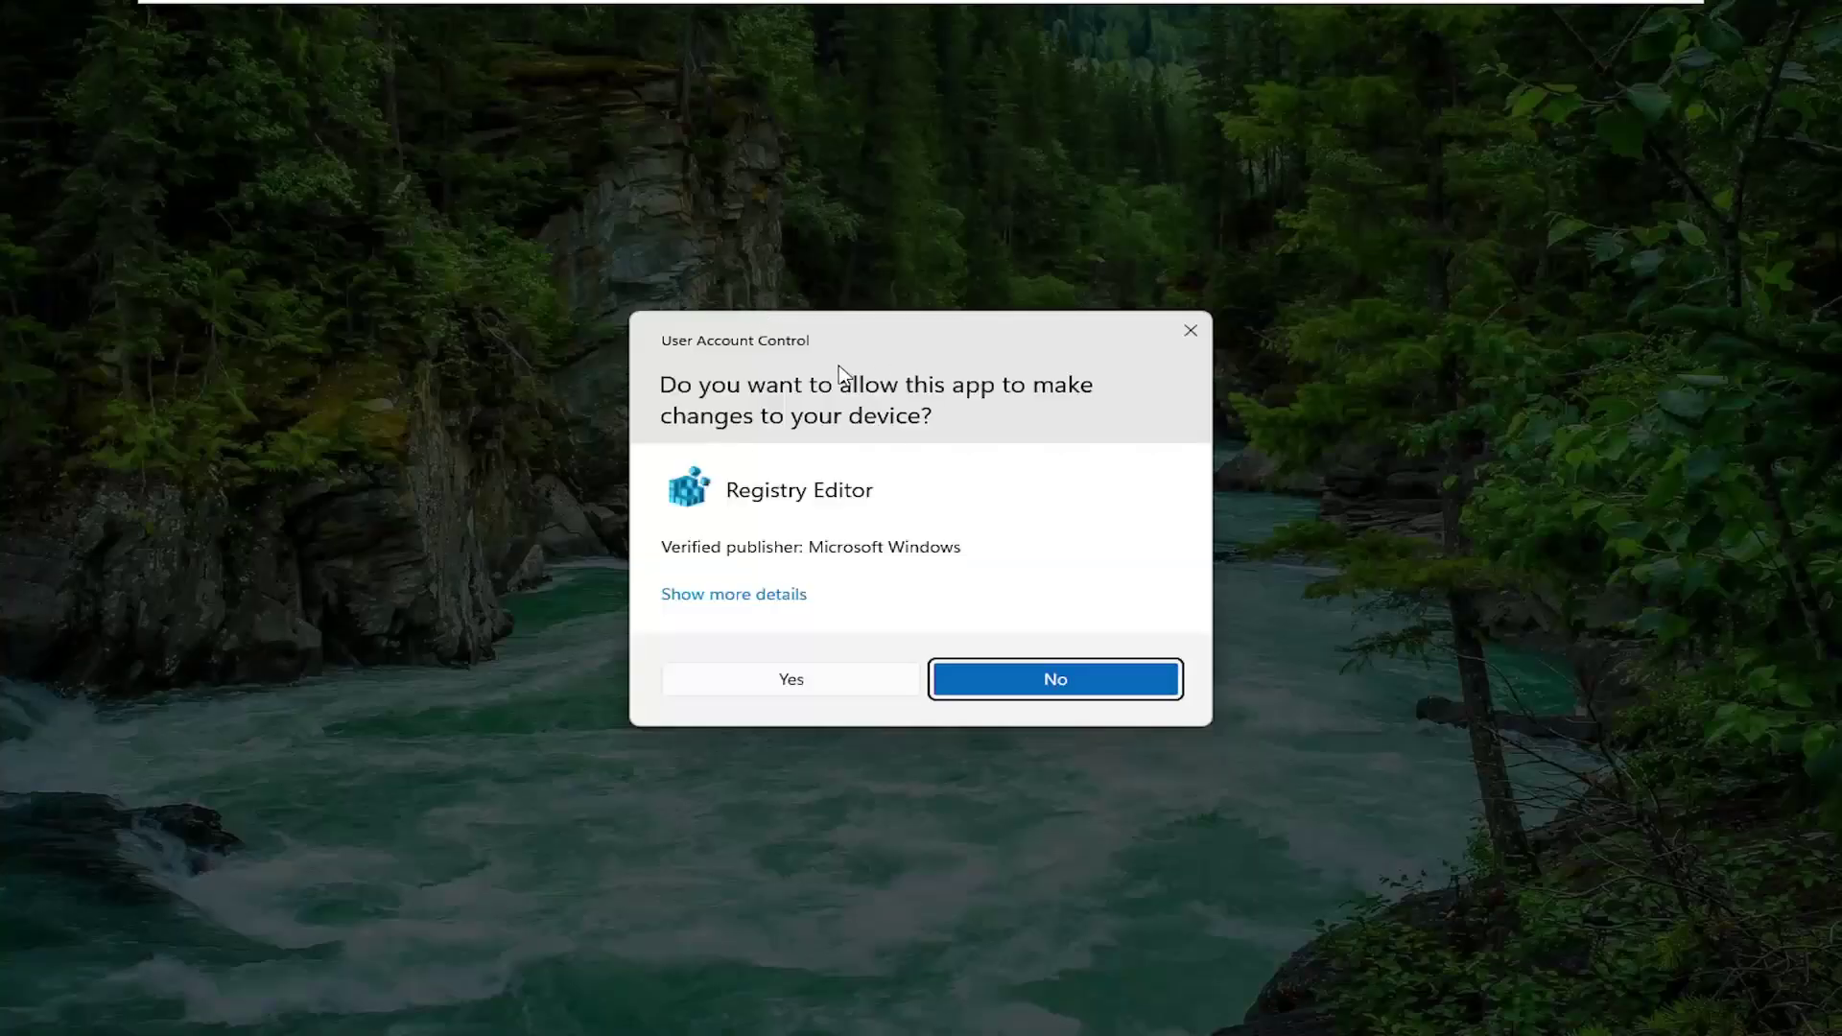
# - Approve the UAC prompt, collapse HKEY_LOCAL_MACHINE and select Computer
pyautogui.click(793, 684)
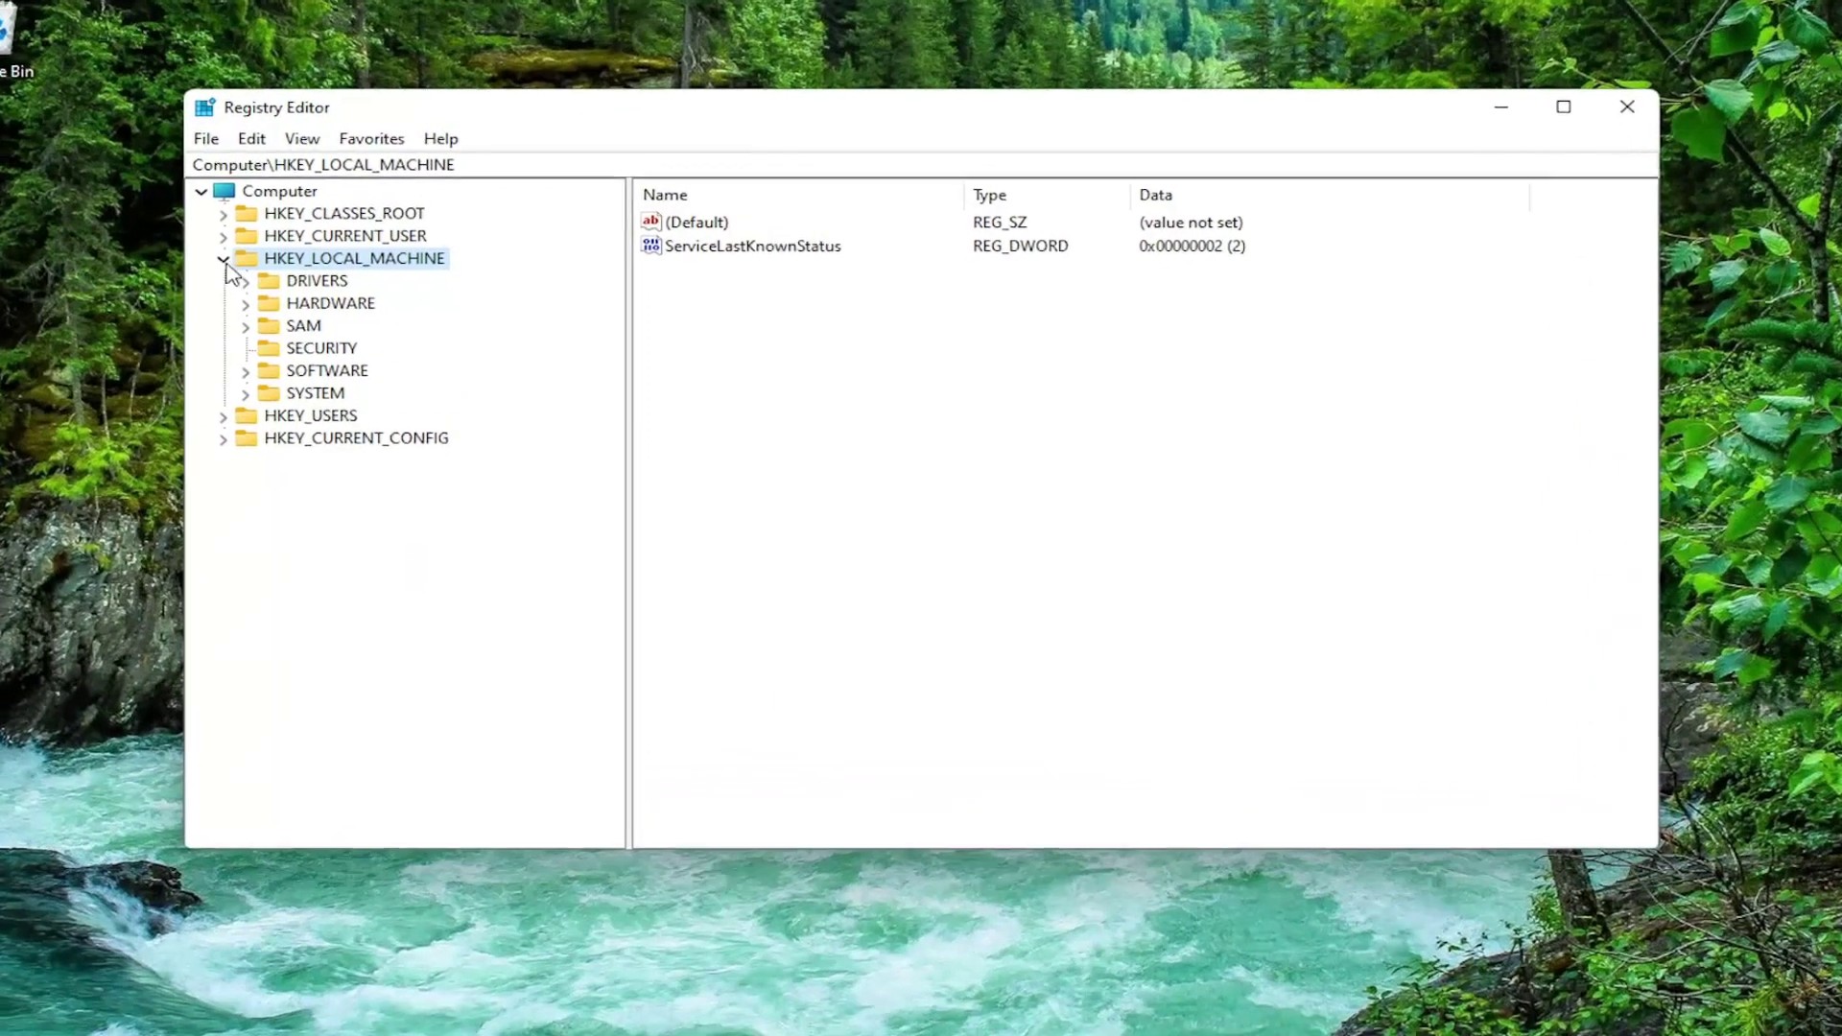
pyautogui.click(224, 258)
pyautogui.click(276, 190)
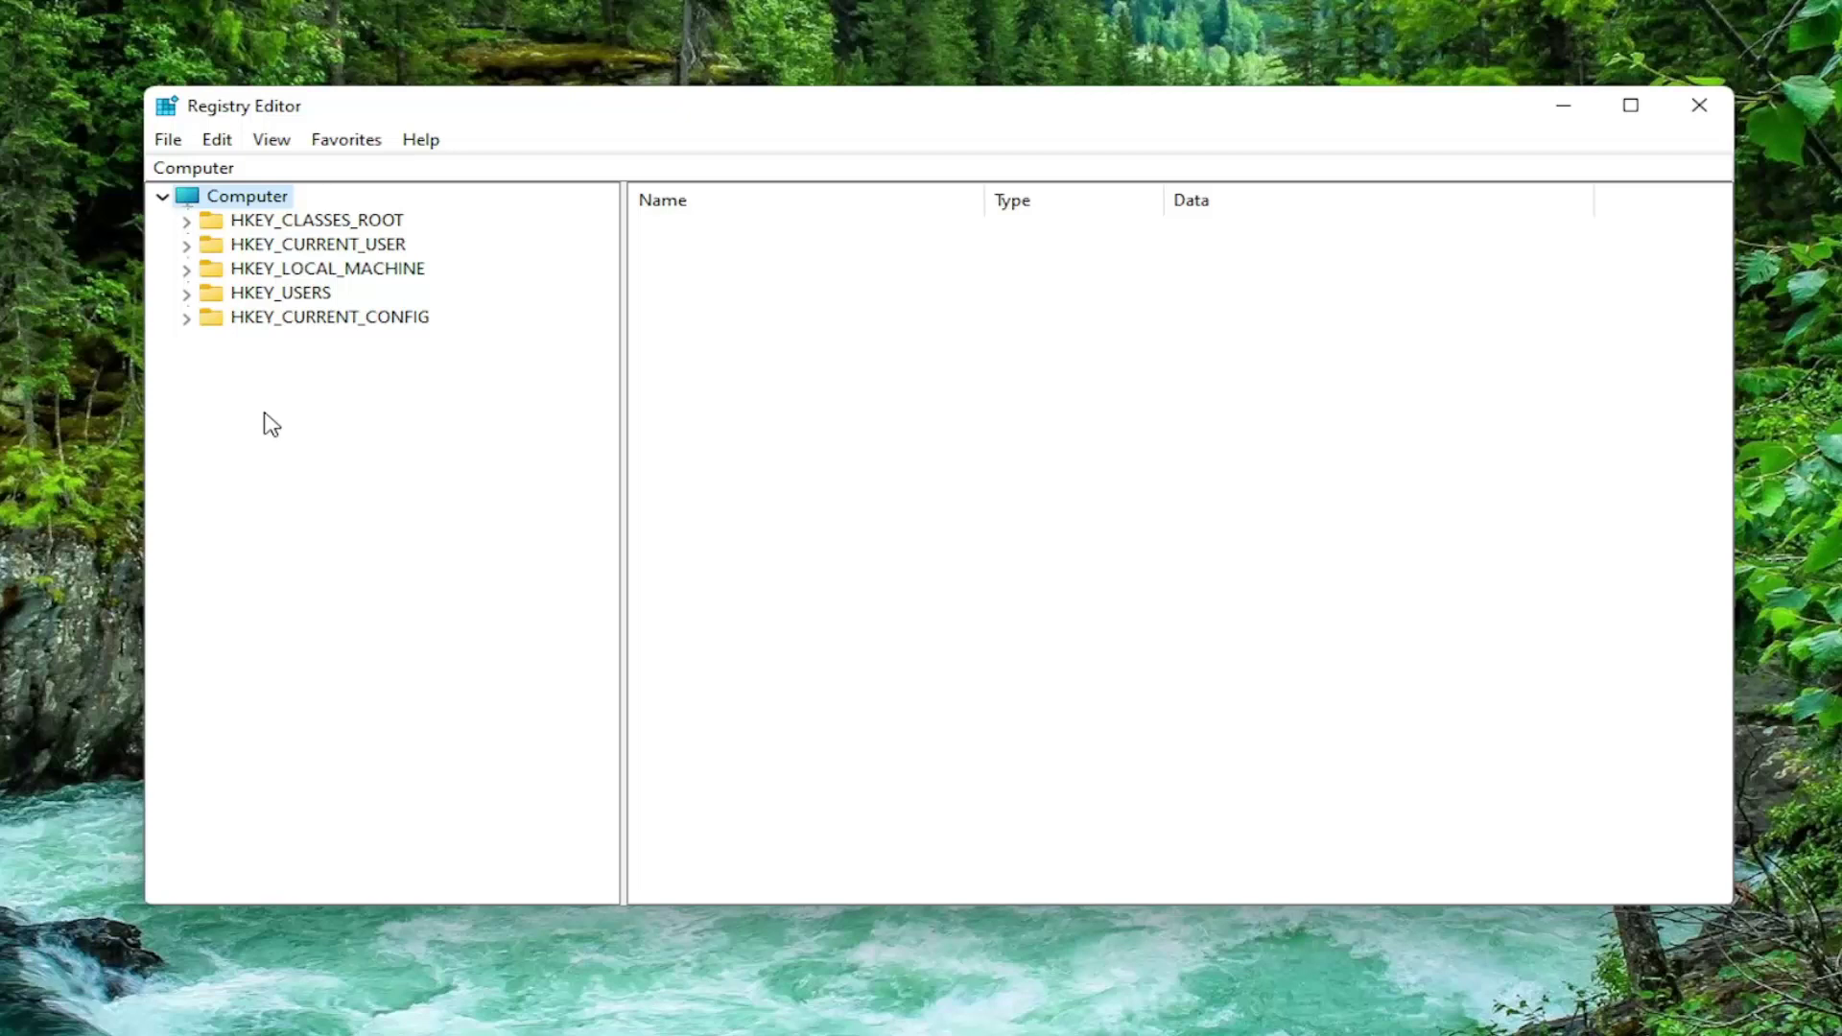
# - Open and cancel the registry Export and Import dialogs
pyautogui.click(170, 139)
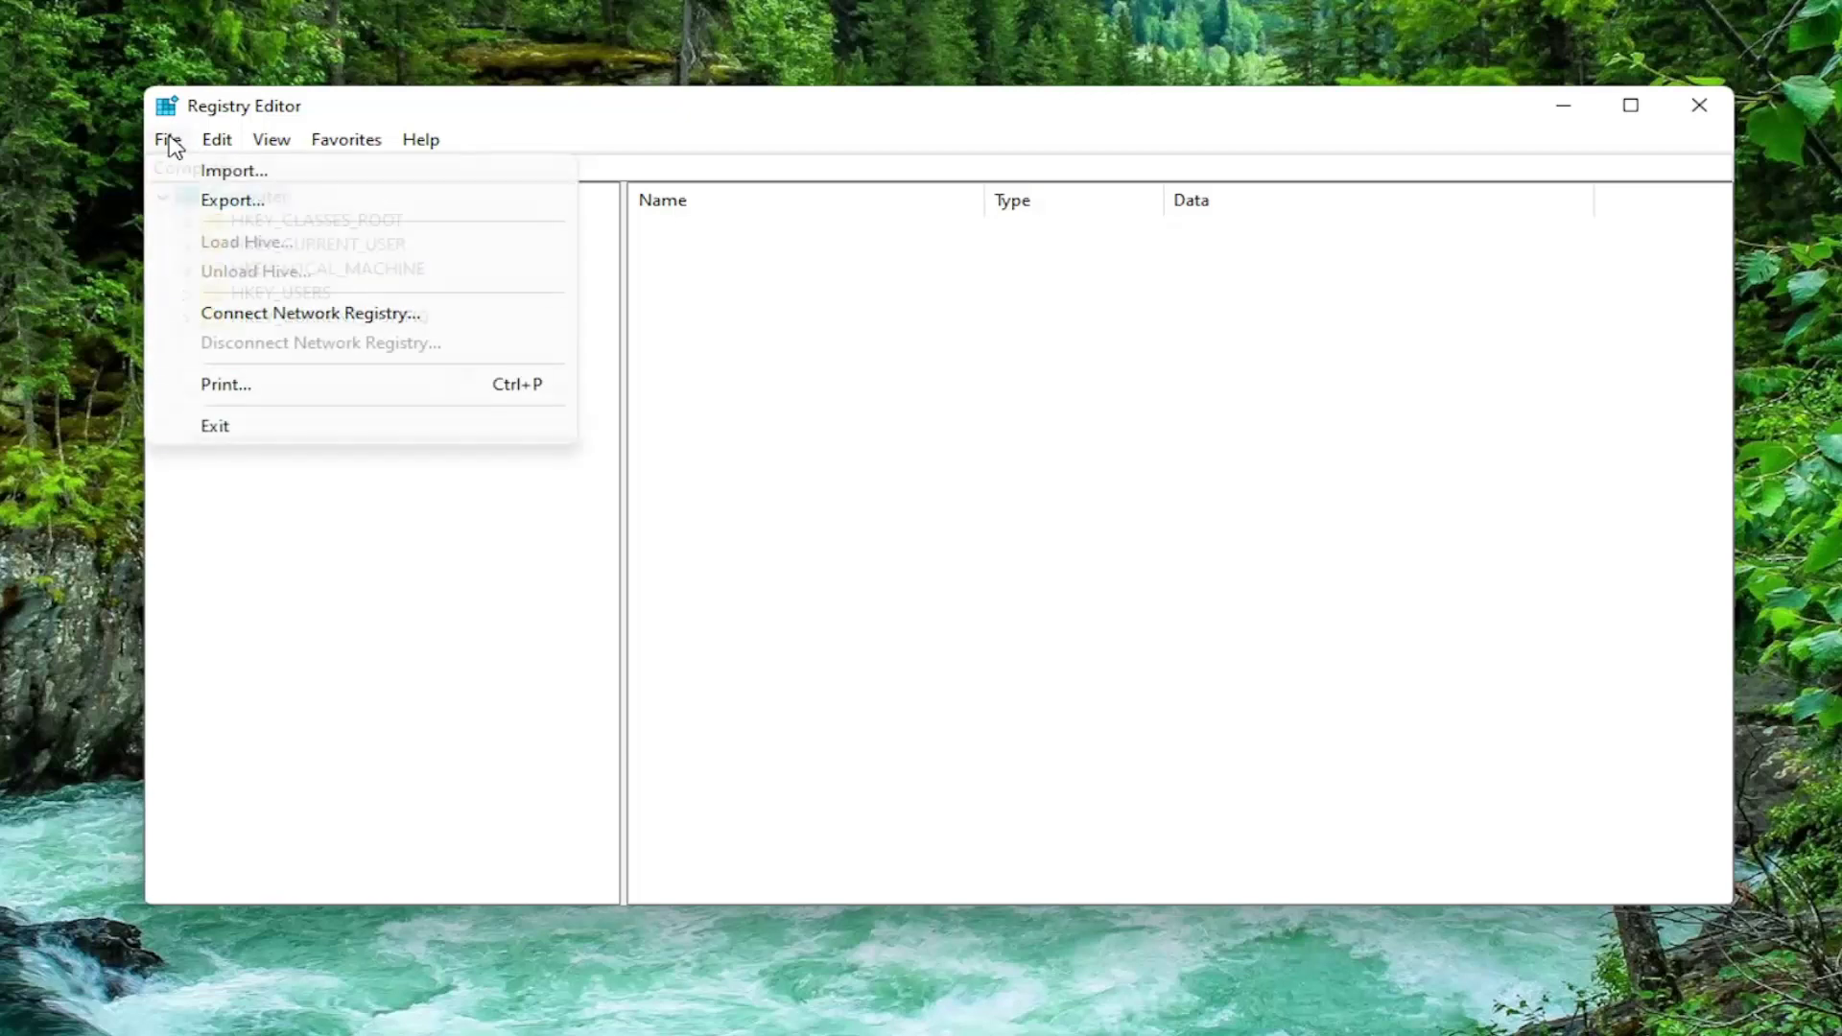
pyautogui.click(217, 200)
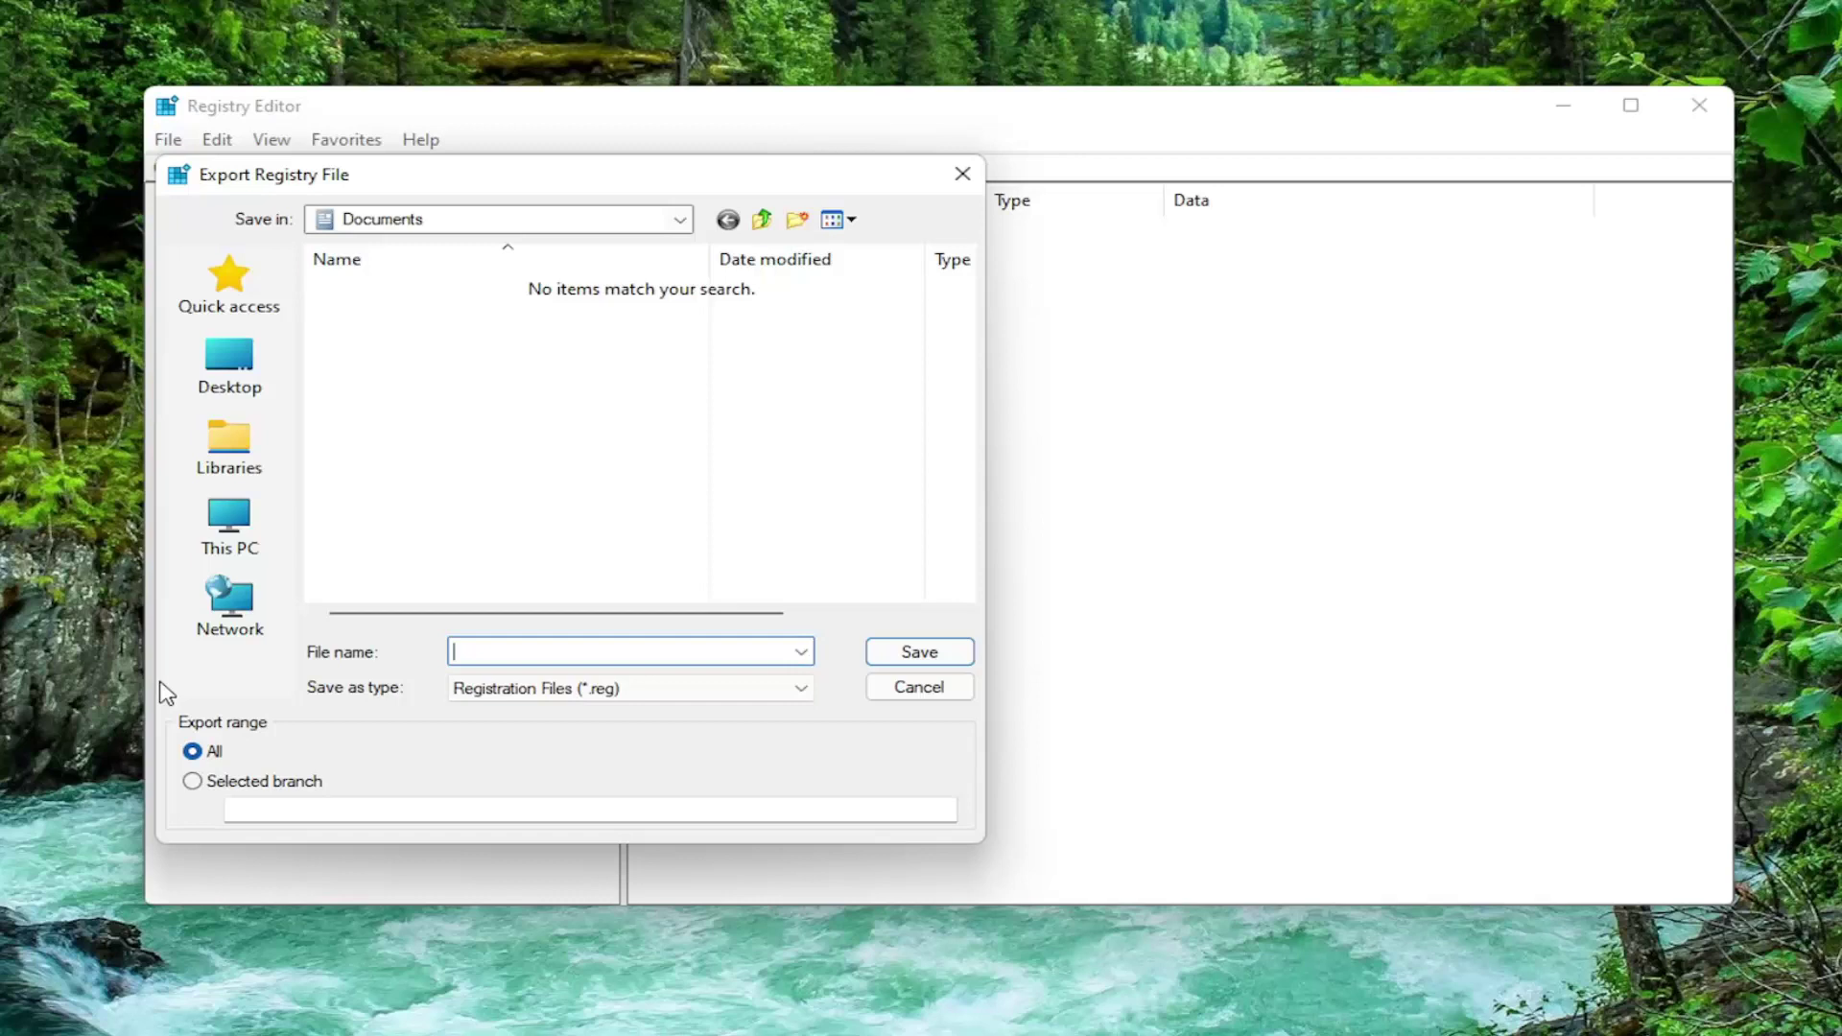
pyautogui.click(963, 175)
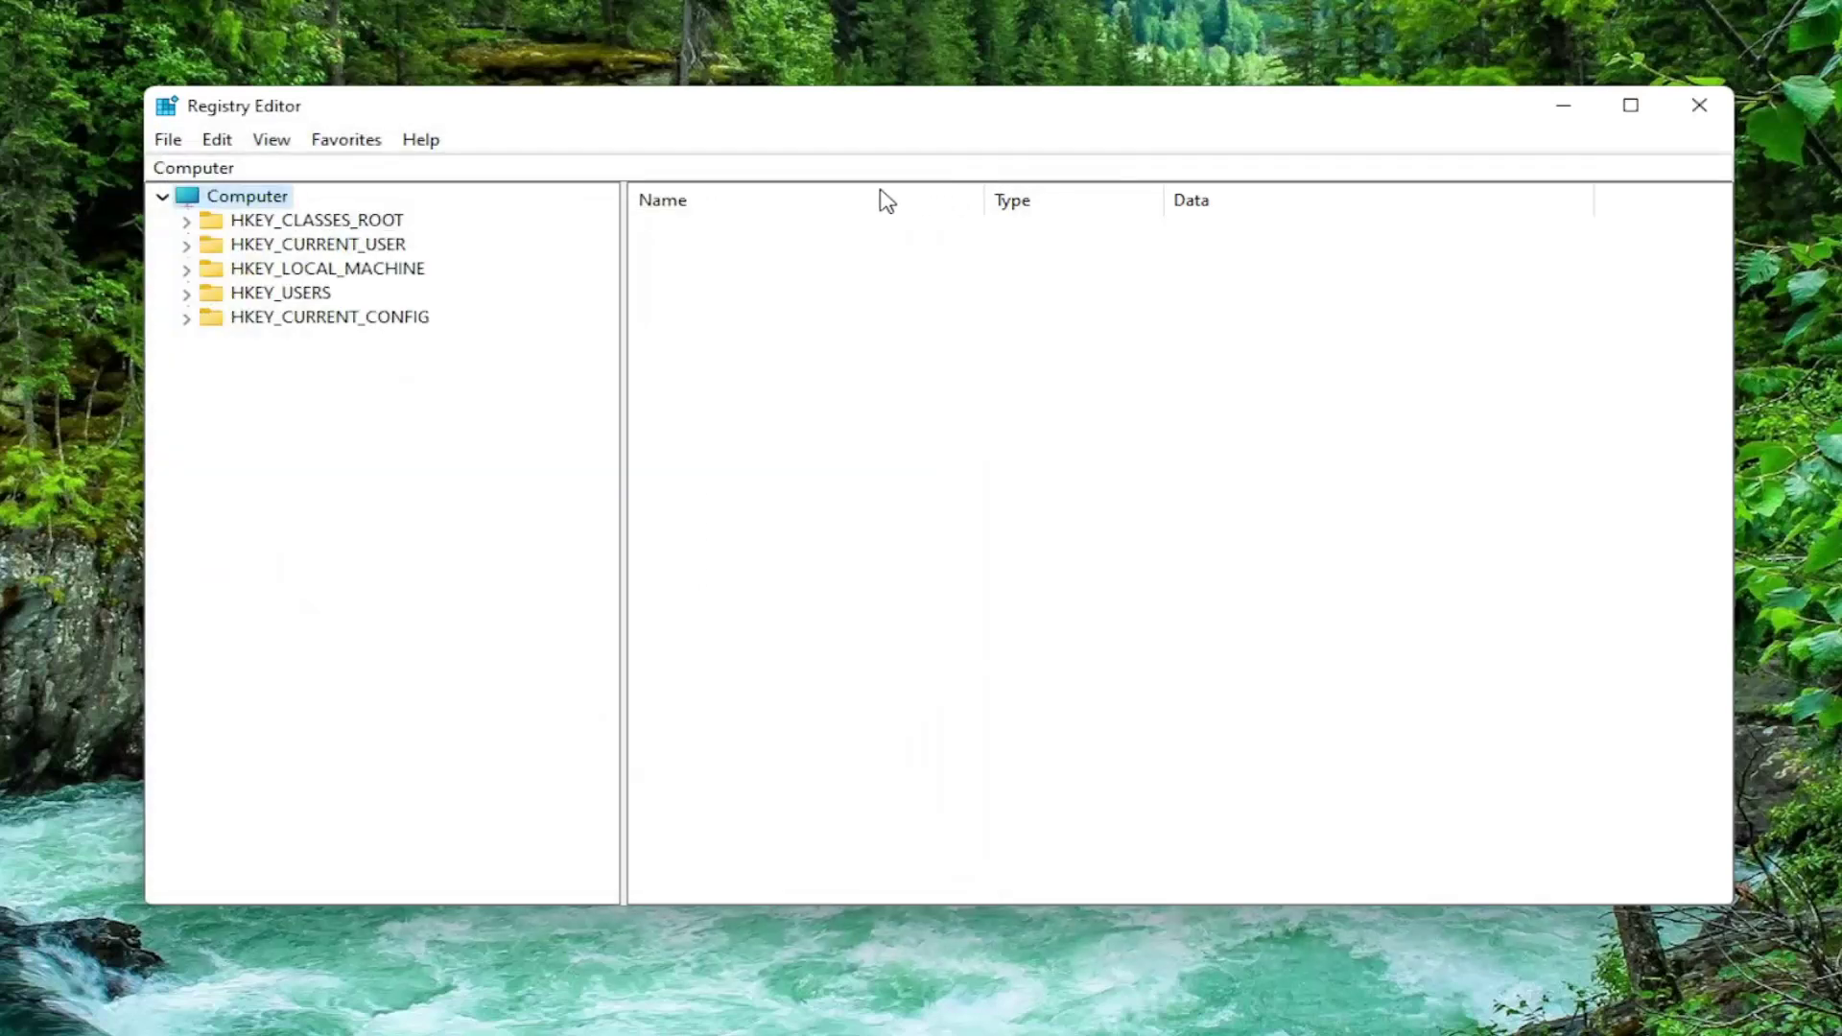
pyautogui.click(173, 140)
pyautogui.click(209, 171)
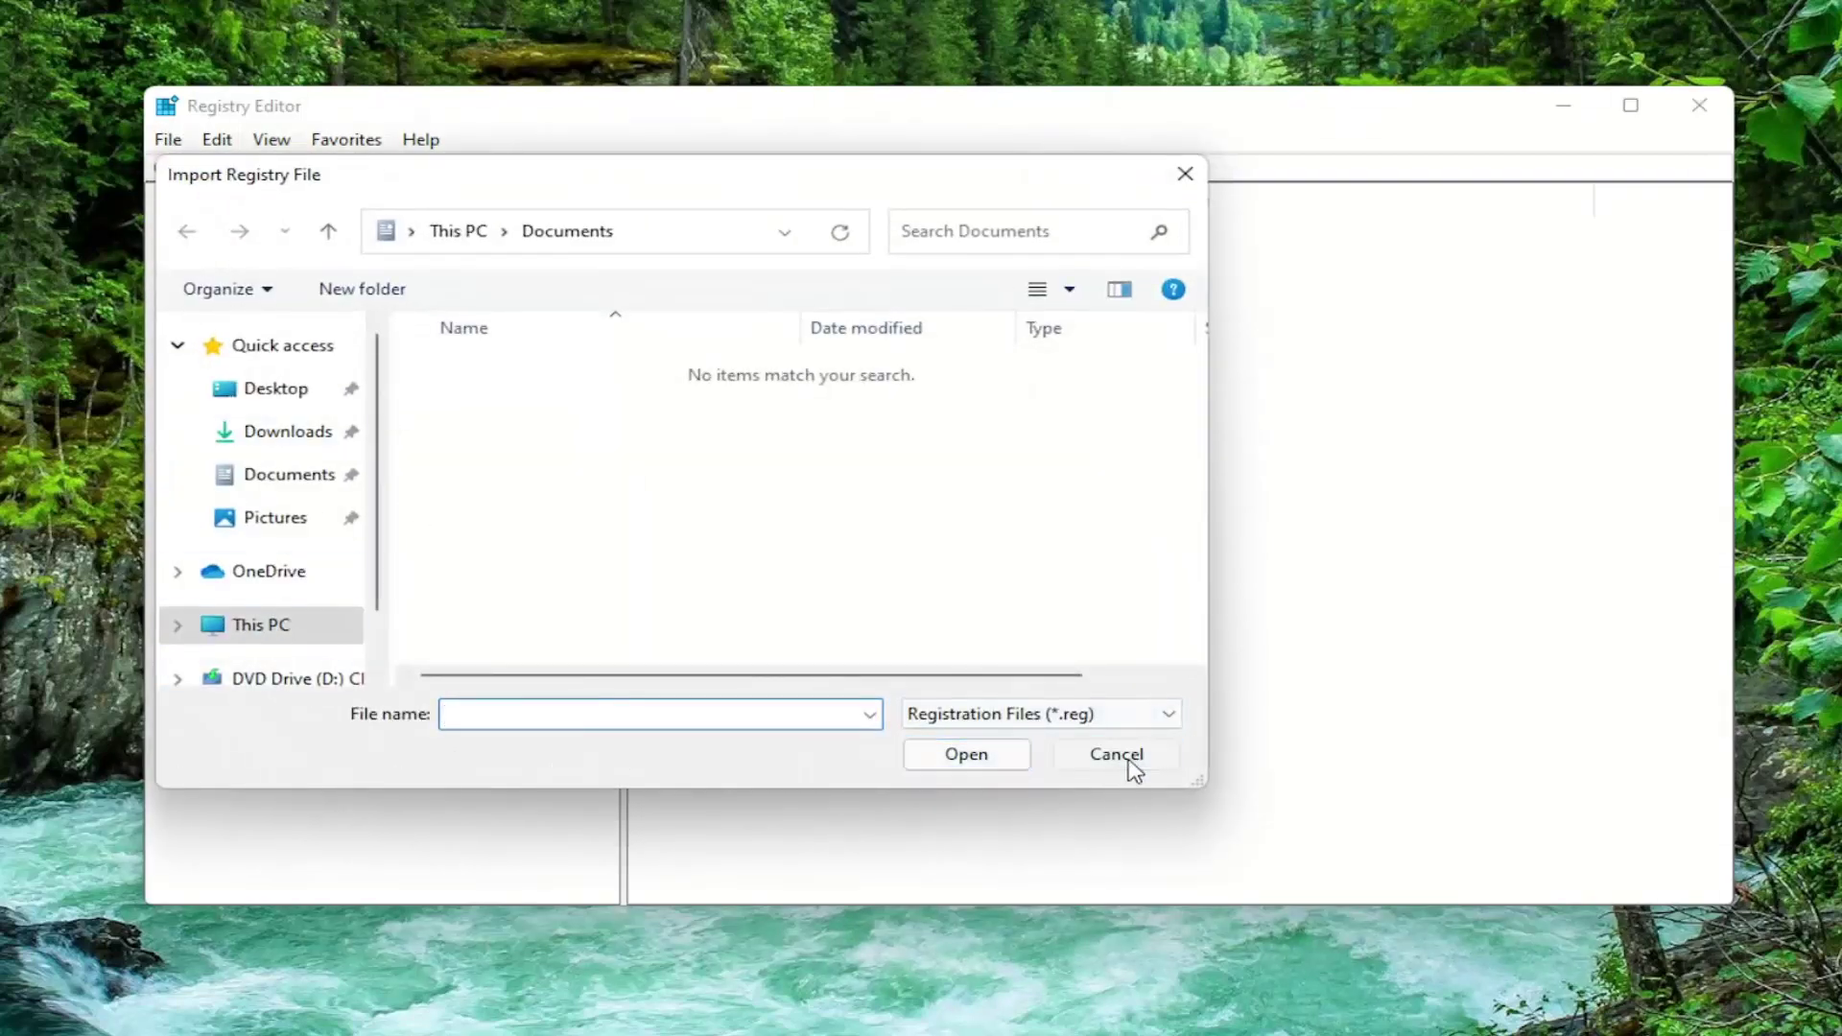
pyautogui.click(1117, 755)
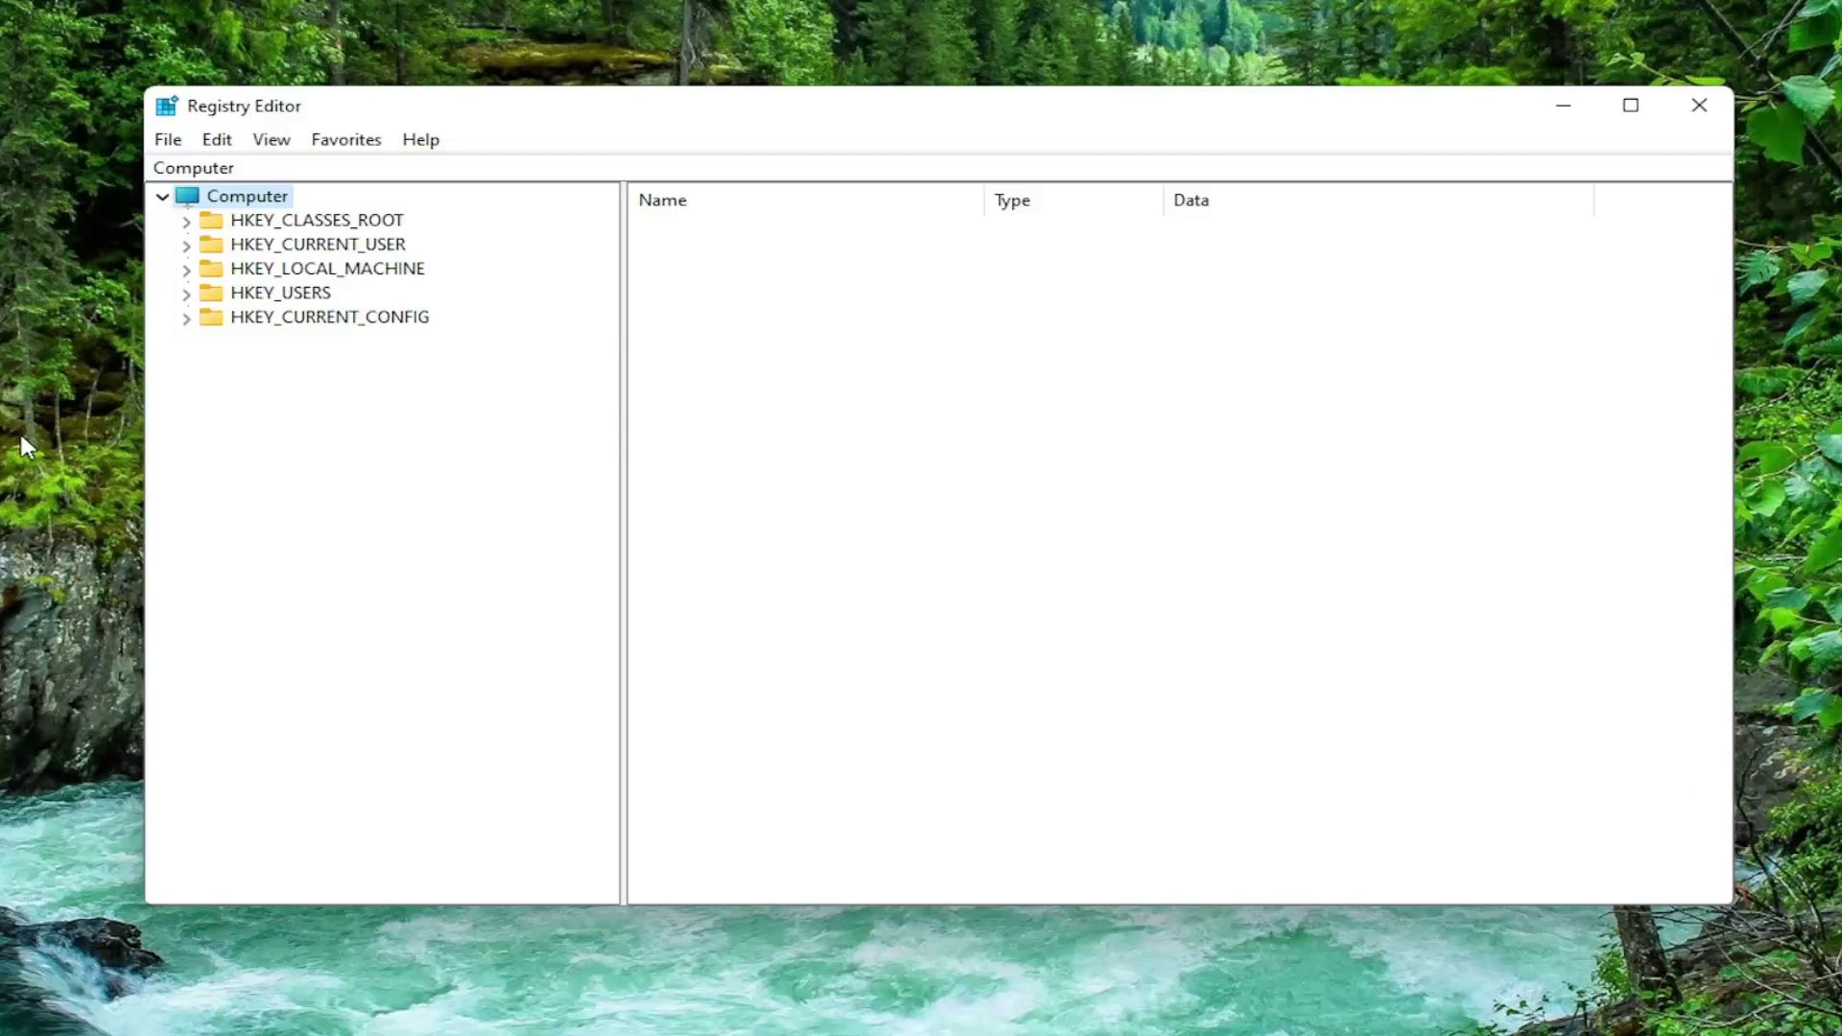
# - Navigate to HKEY_LOCAL_MACHINE\SOFTWARE\Policies\Microsoft\Windows Defender and select it
pyautogui.doubleClick(297, 273)
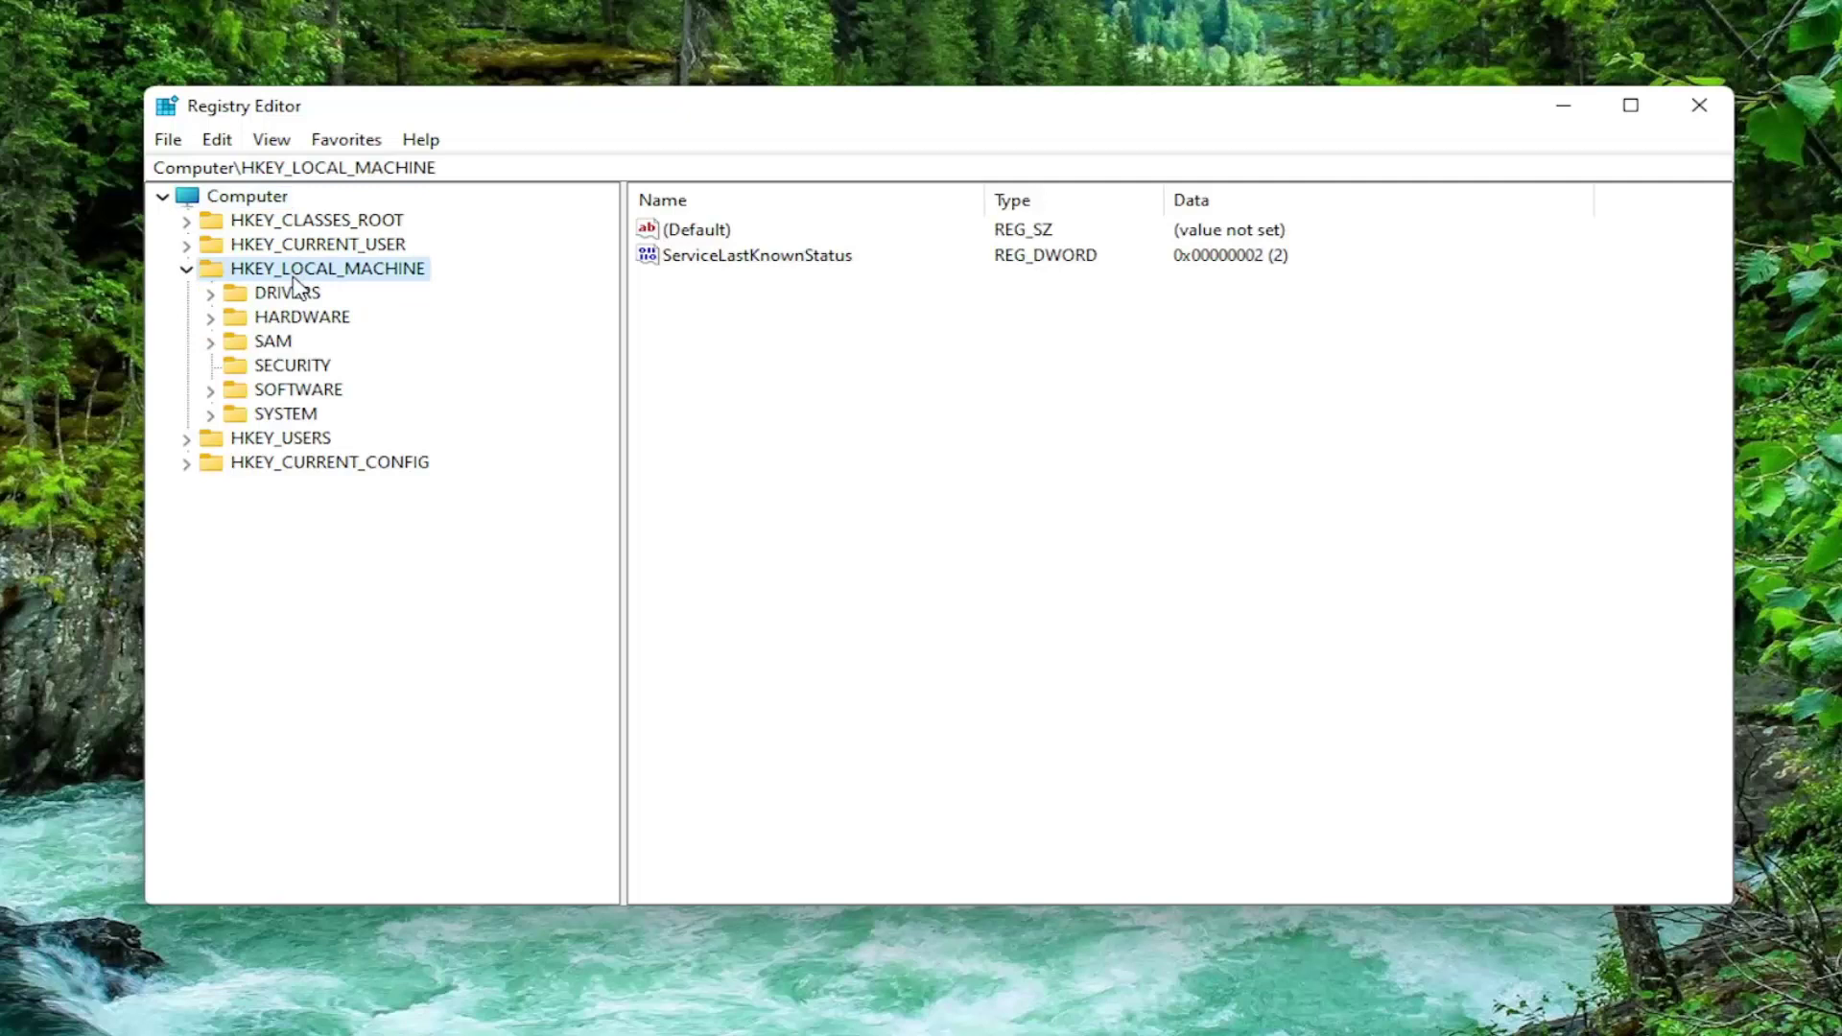
pyautogui.doubleClick(280, 391)
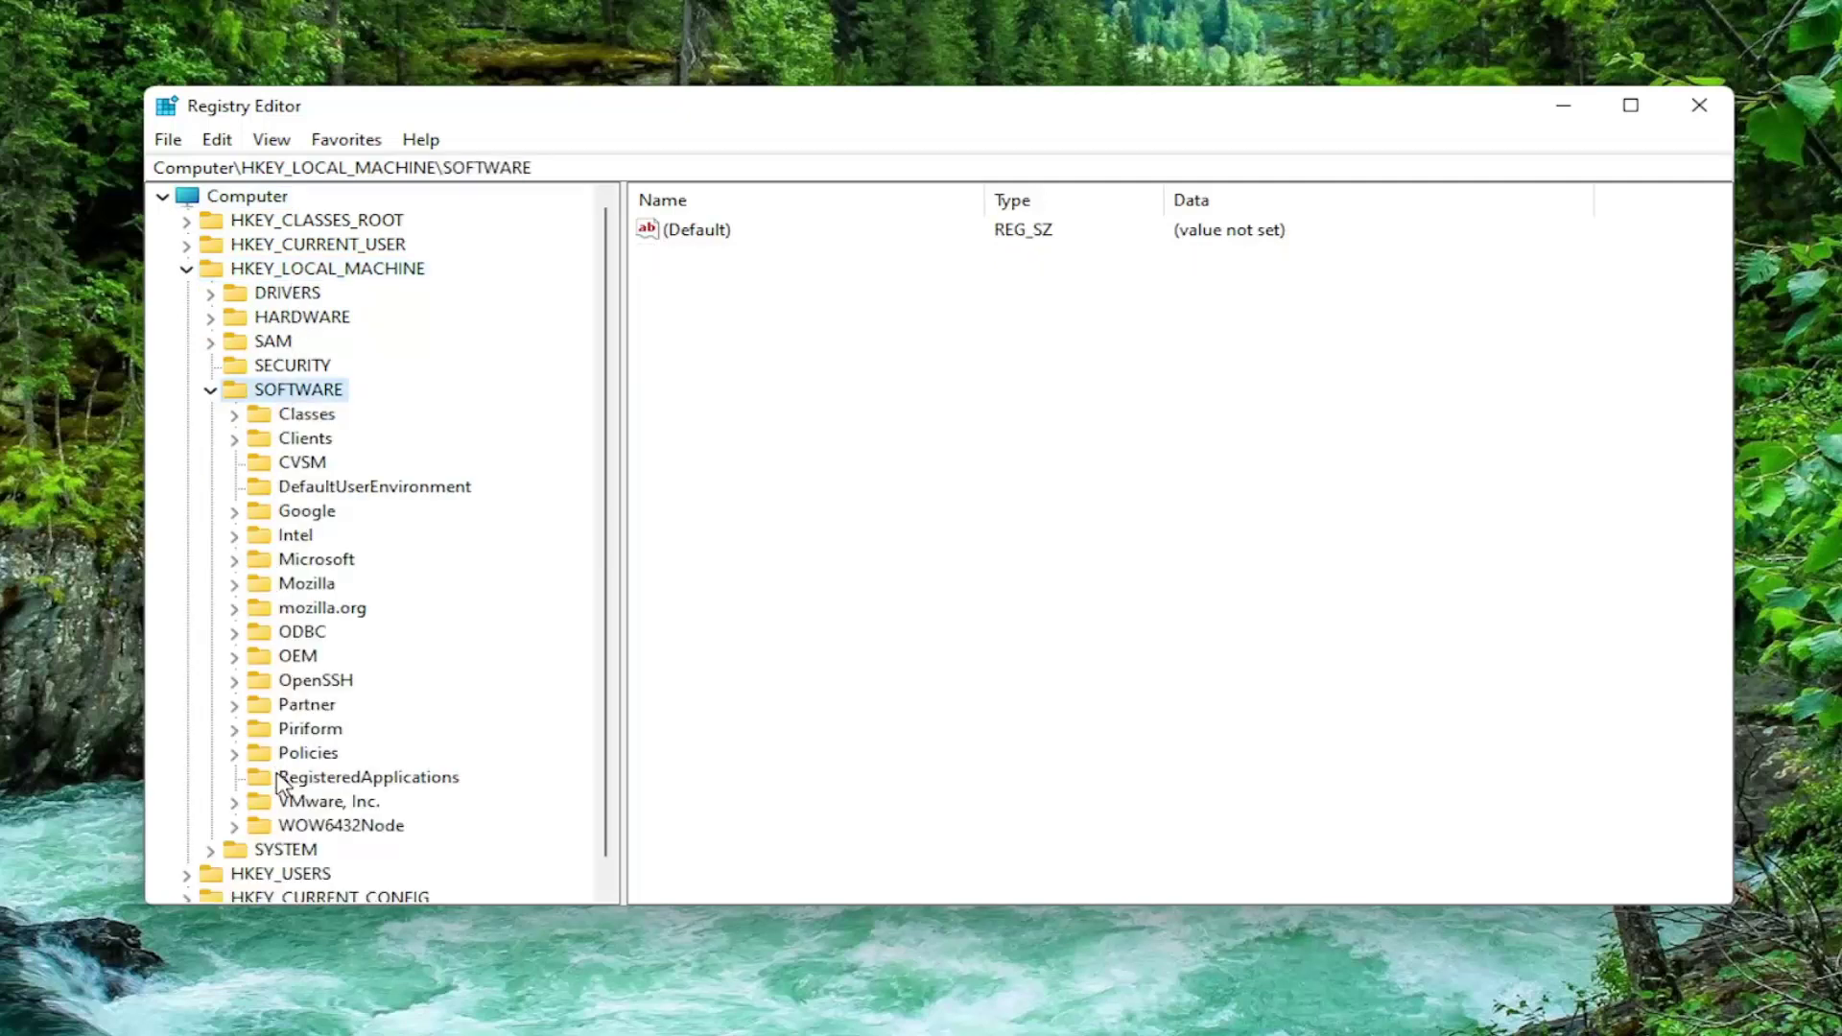
pyautogui.doubleClick(284, 755)
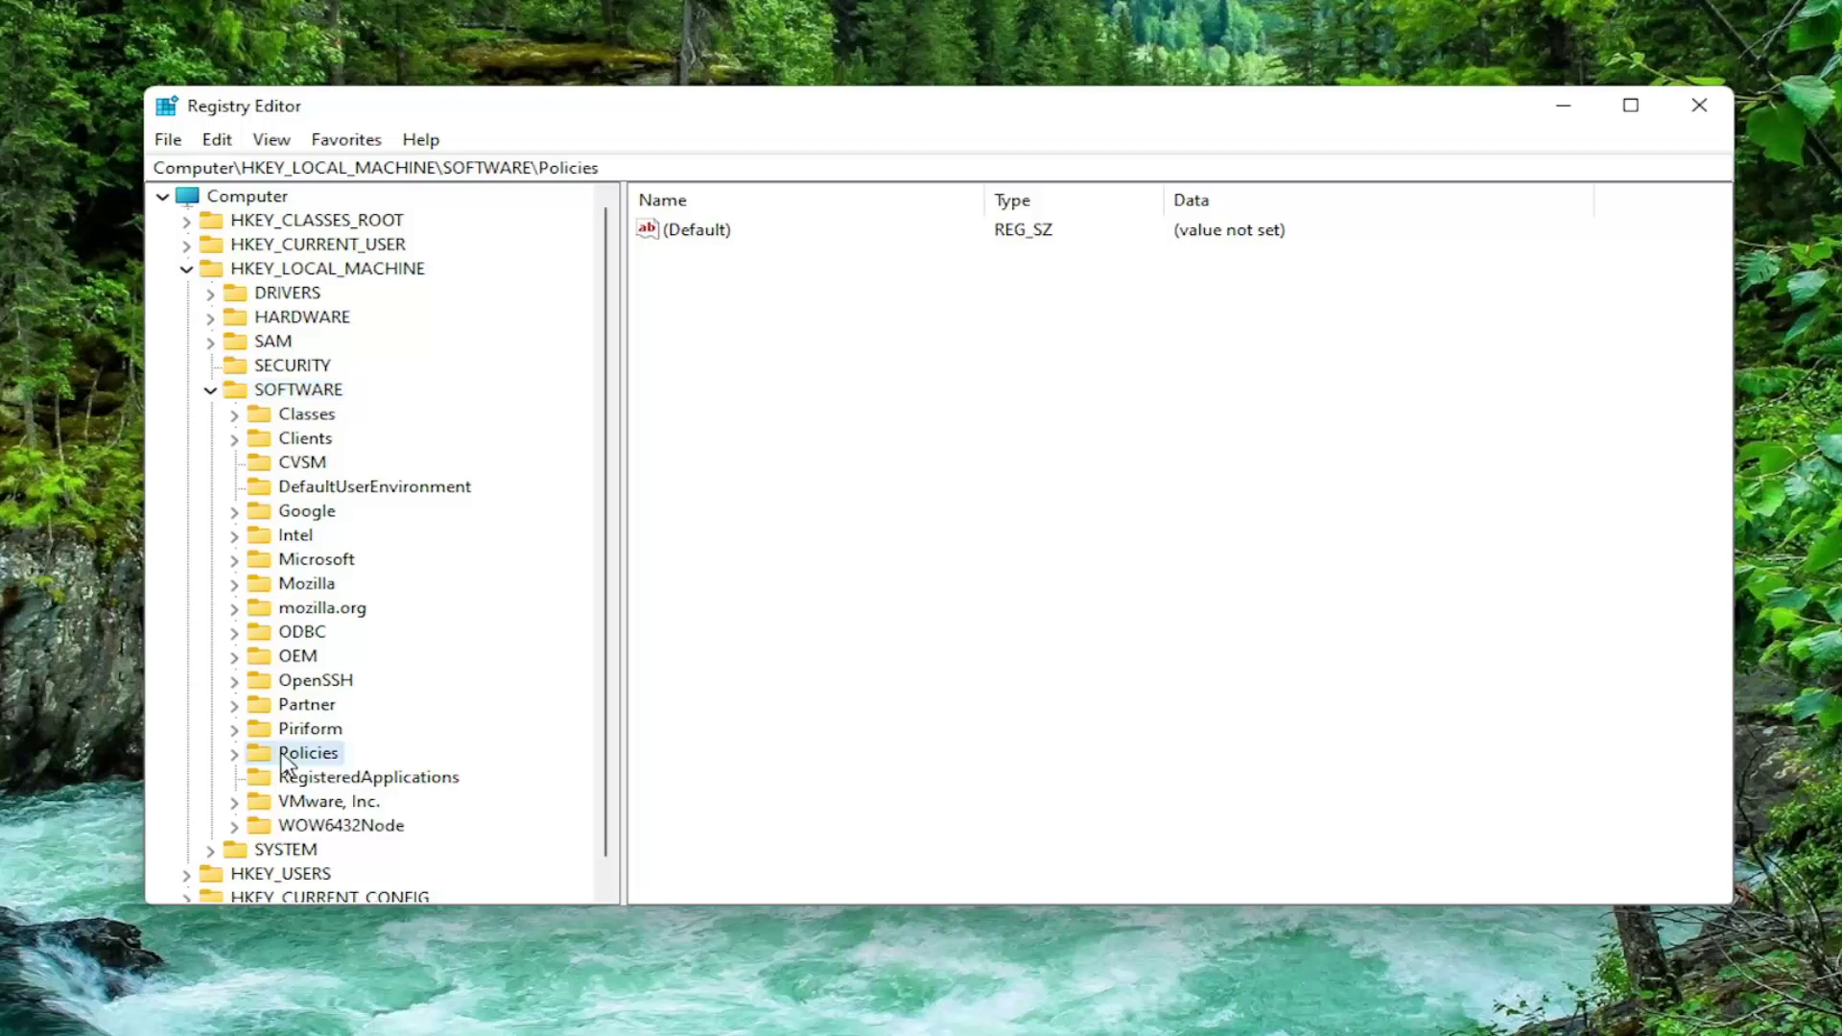
pyautogui.click(363, 789)
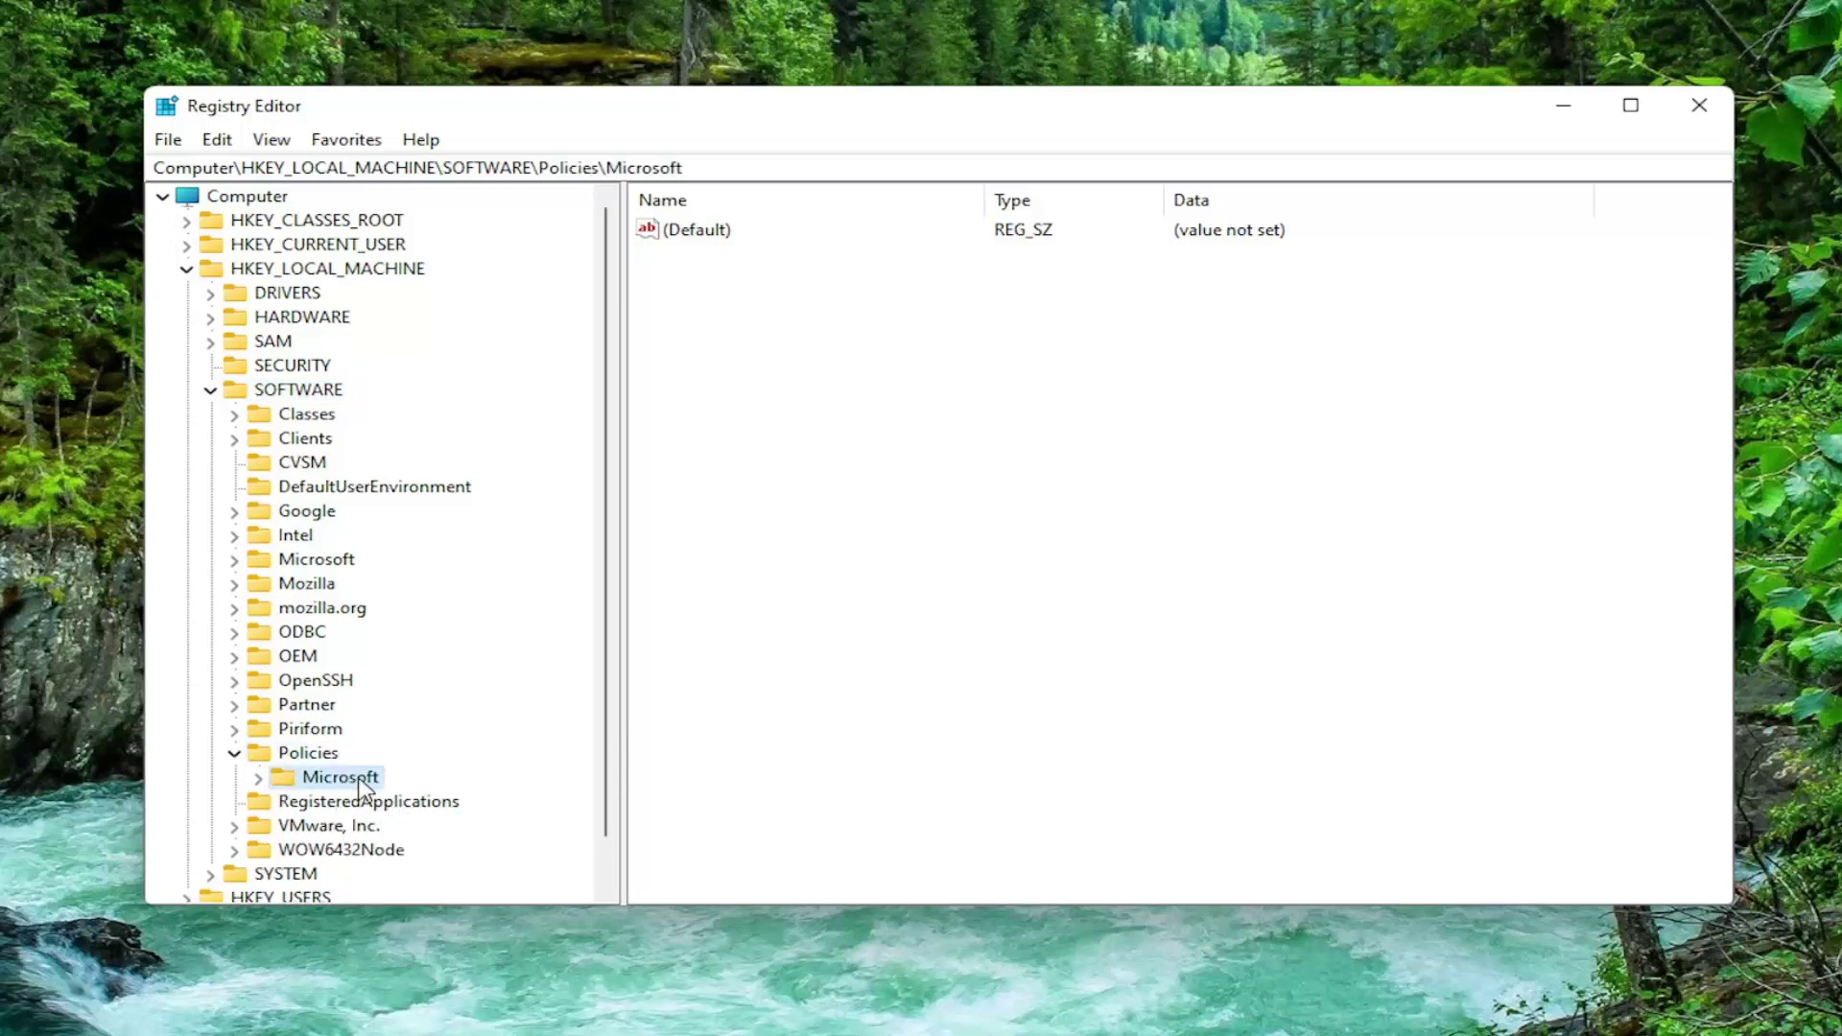
pyautogui.doubleClick(365, 785)
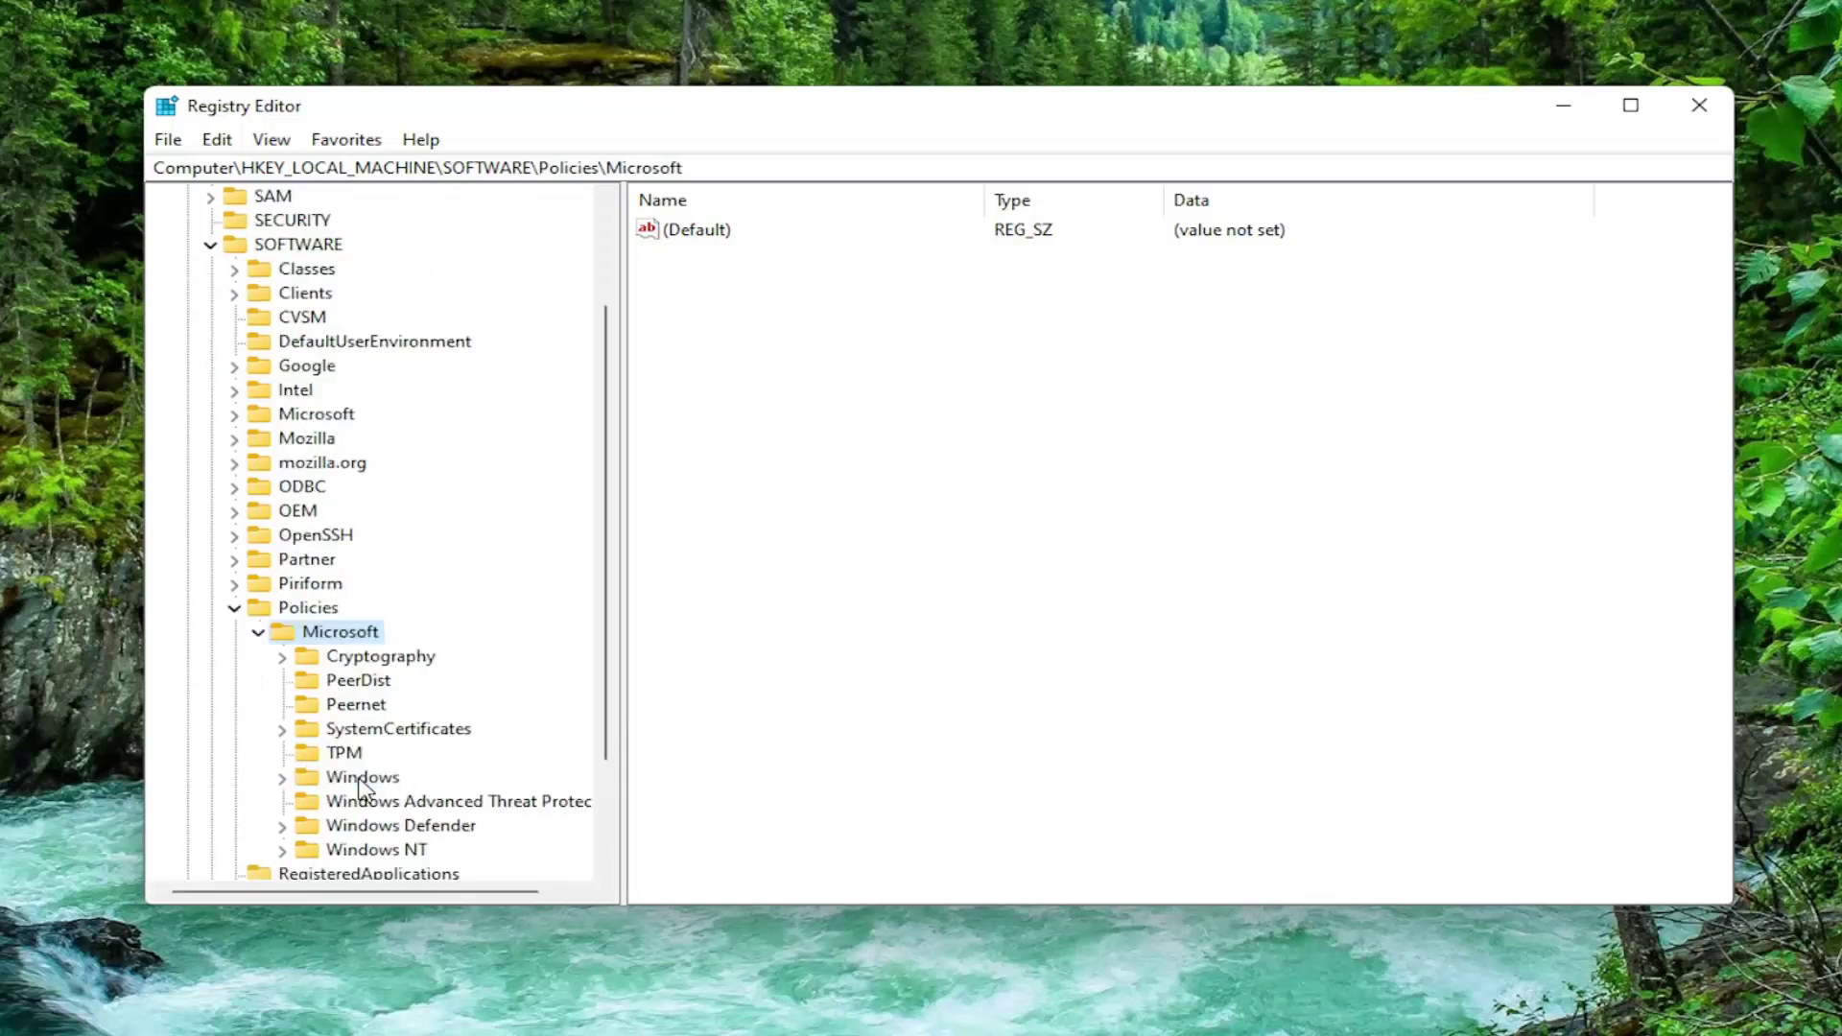
pyautogui.scroll(-2, 360, 785)
pyautogui.click(379, 682)
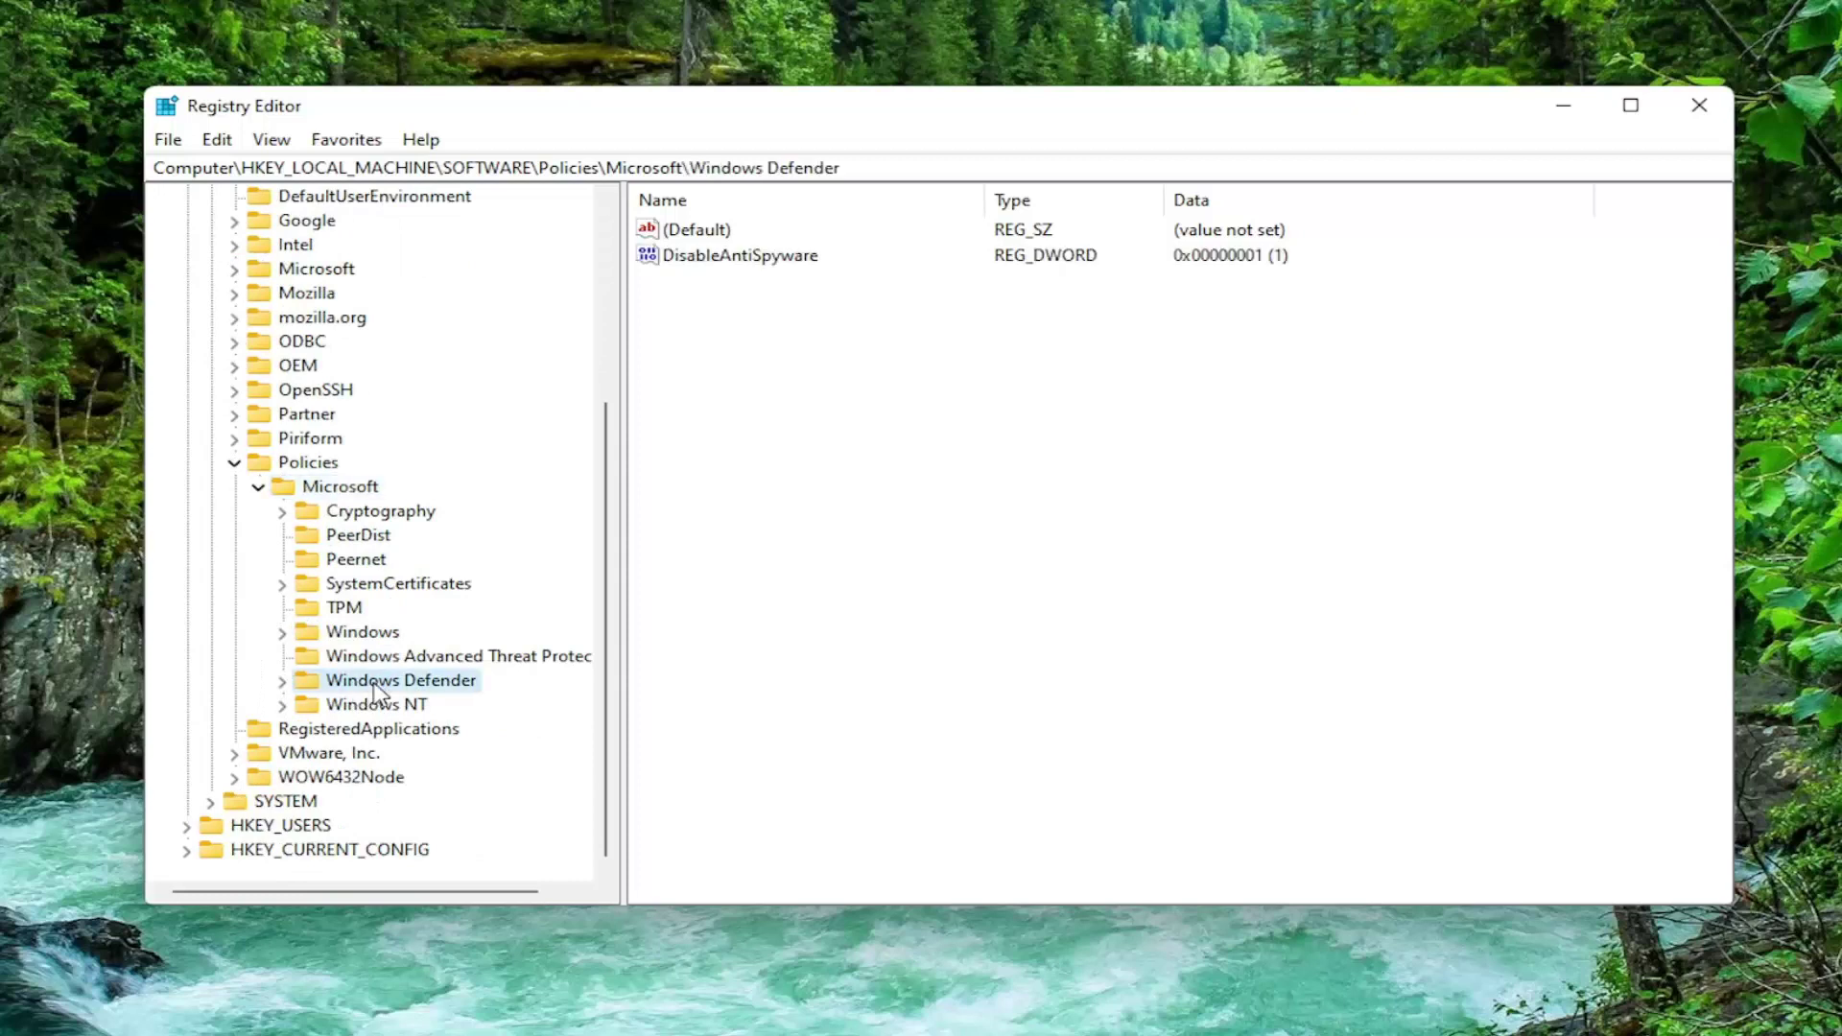
pyautogui.doubleClick(377, 685)
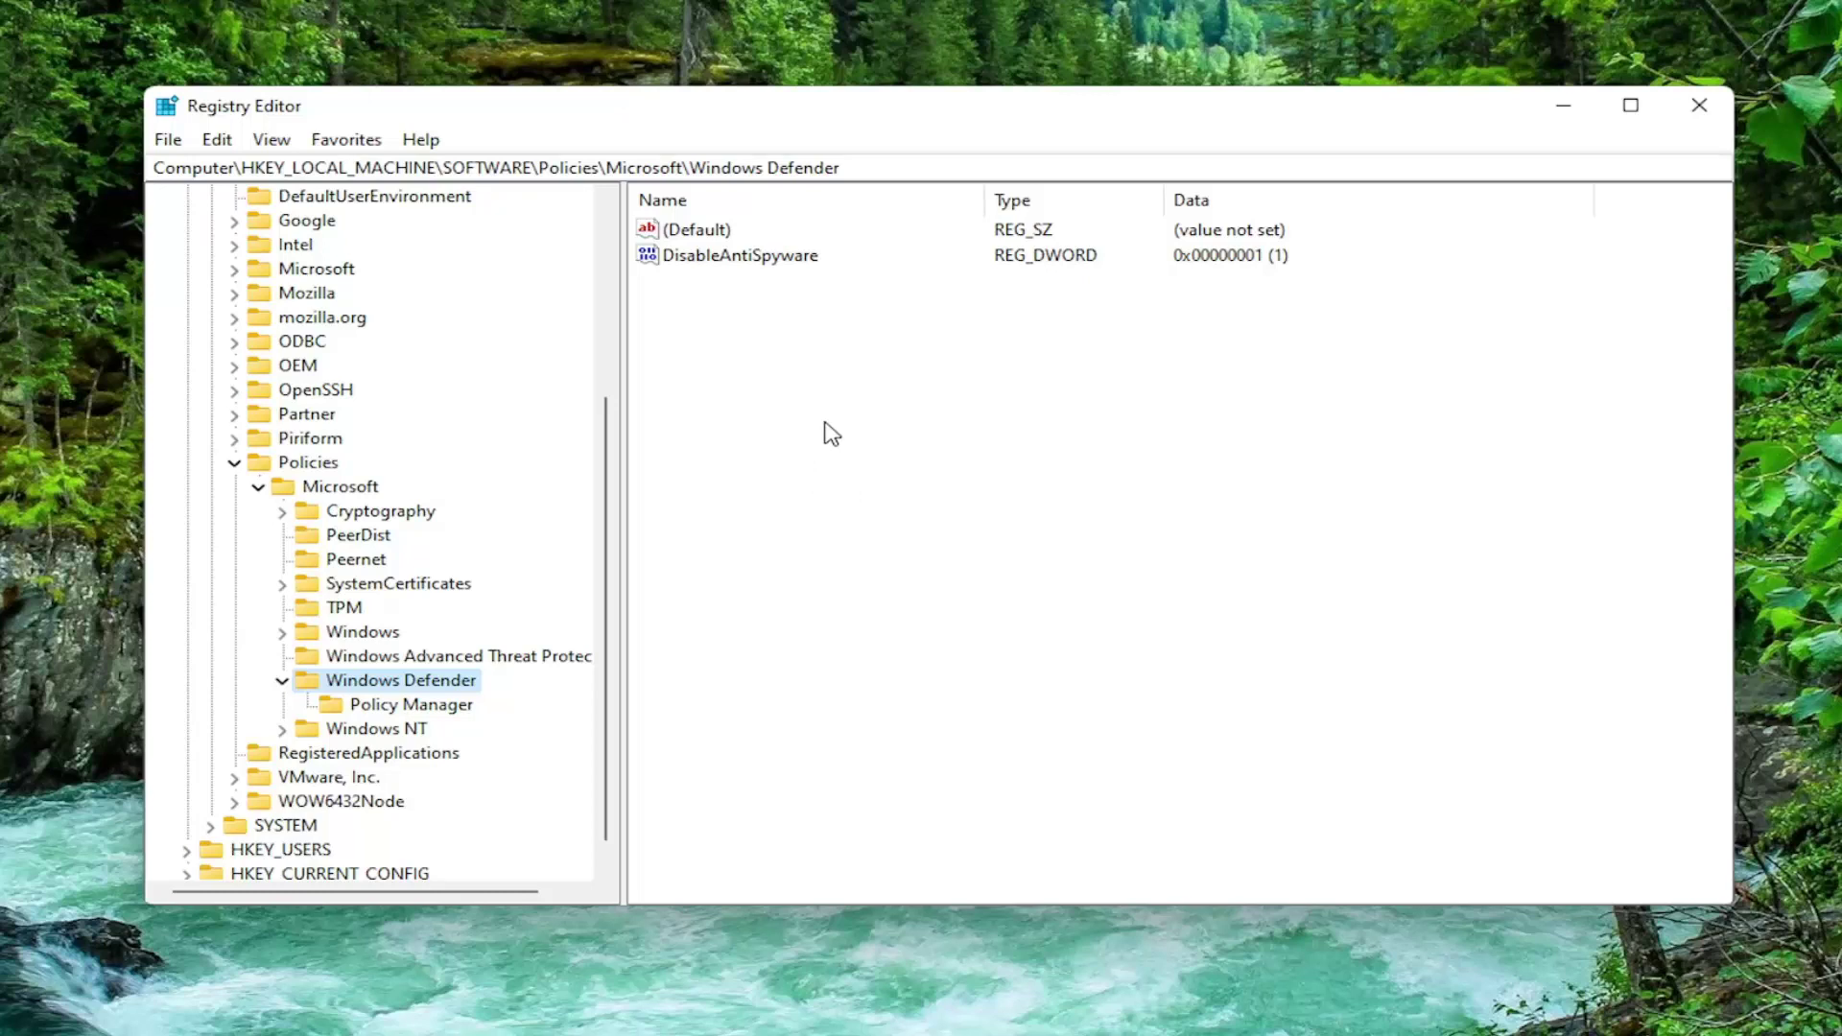
# - Delete the DisableAntiSpyware value and confirm the deletion
pyautogui.rightClick(751, 267)
pyautogui.click(824, 352)
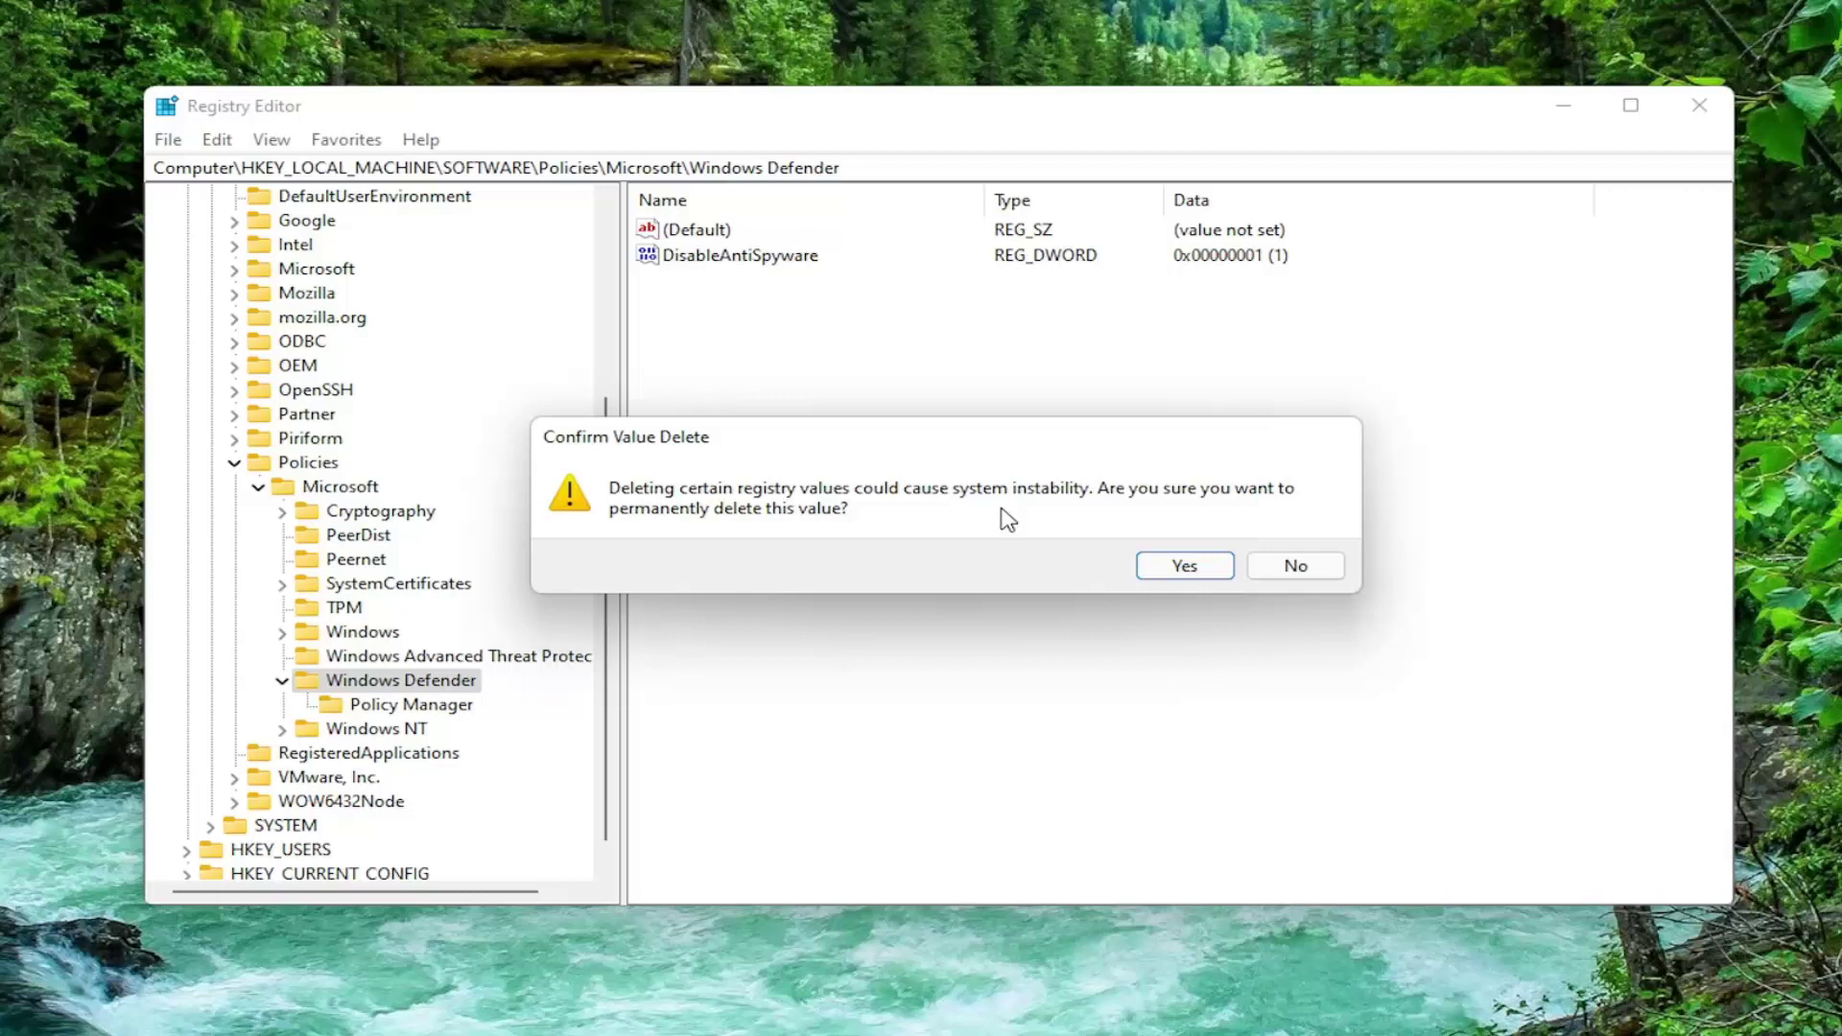
pyautogui.click(1183, 565)
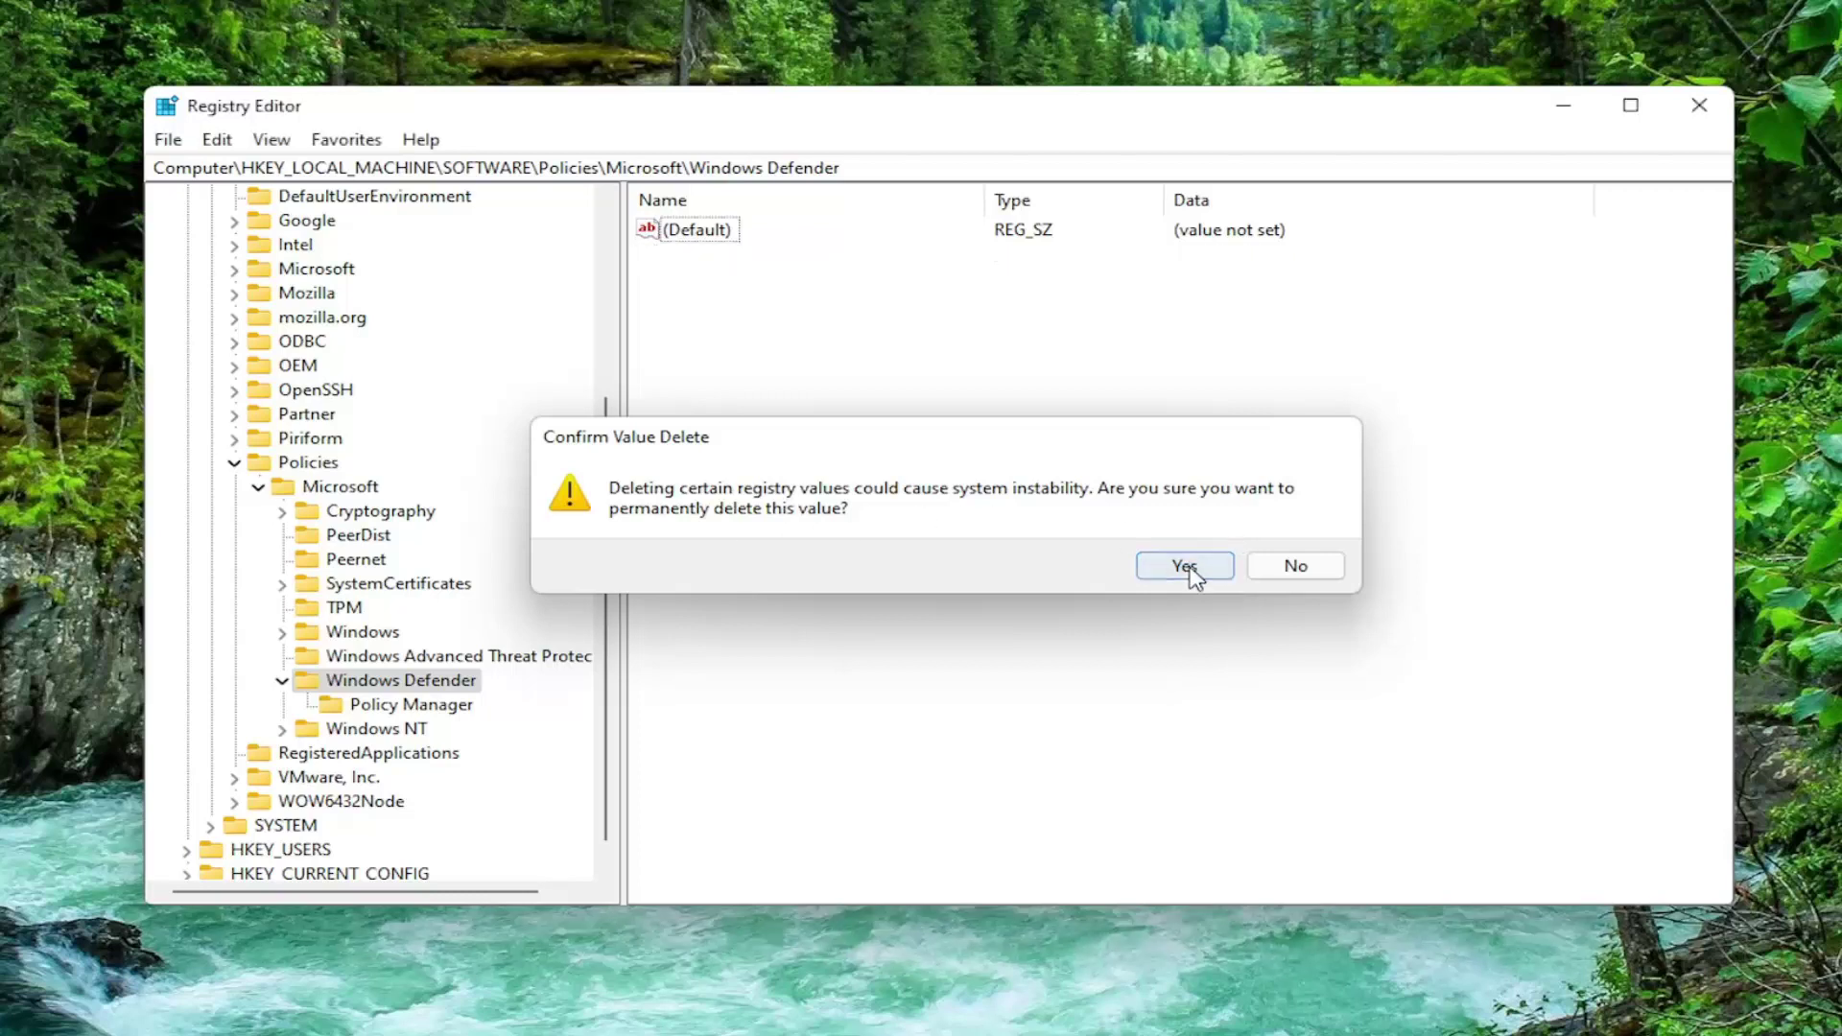
# - Collapse Windows Defender, Microsoft, Policies, SOFTWARE and HKEY_LOCAL_MACHINE back to Computer
pyautogui.click(283, 681)
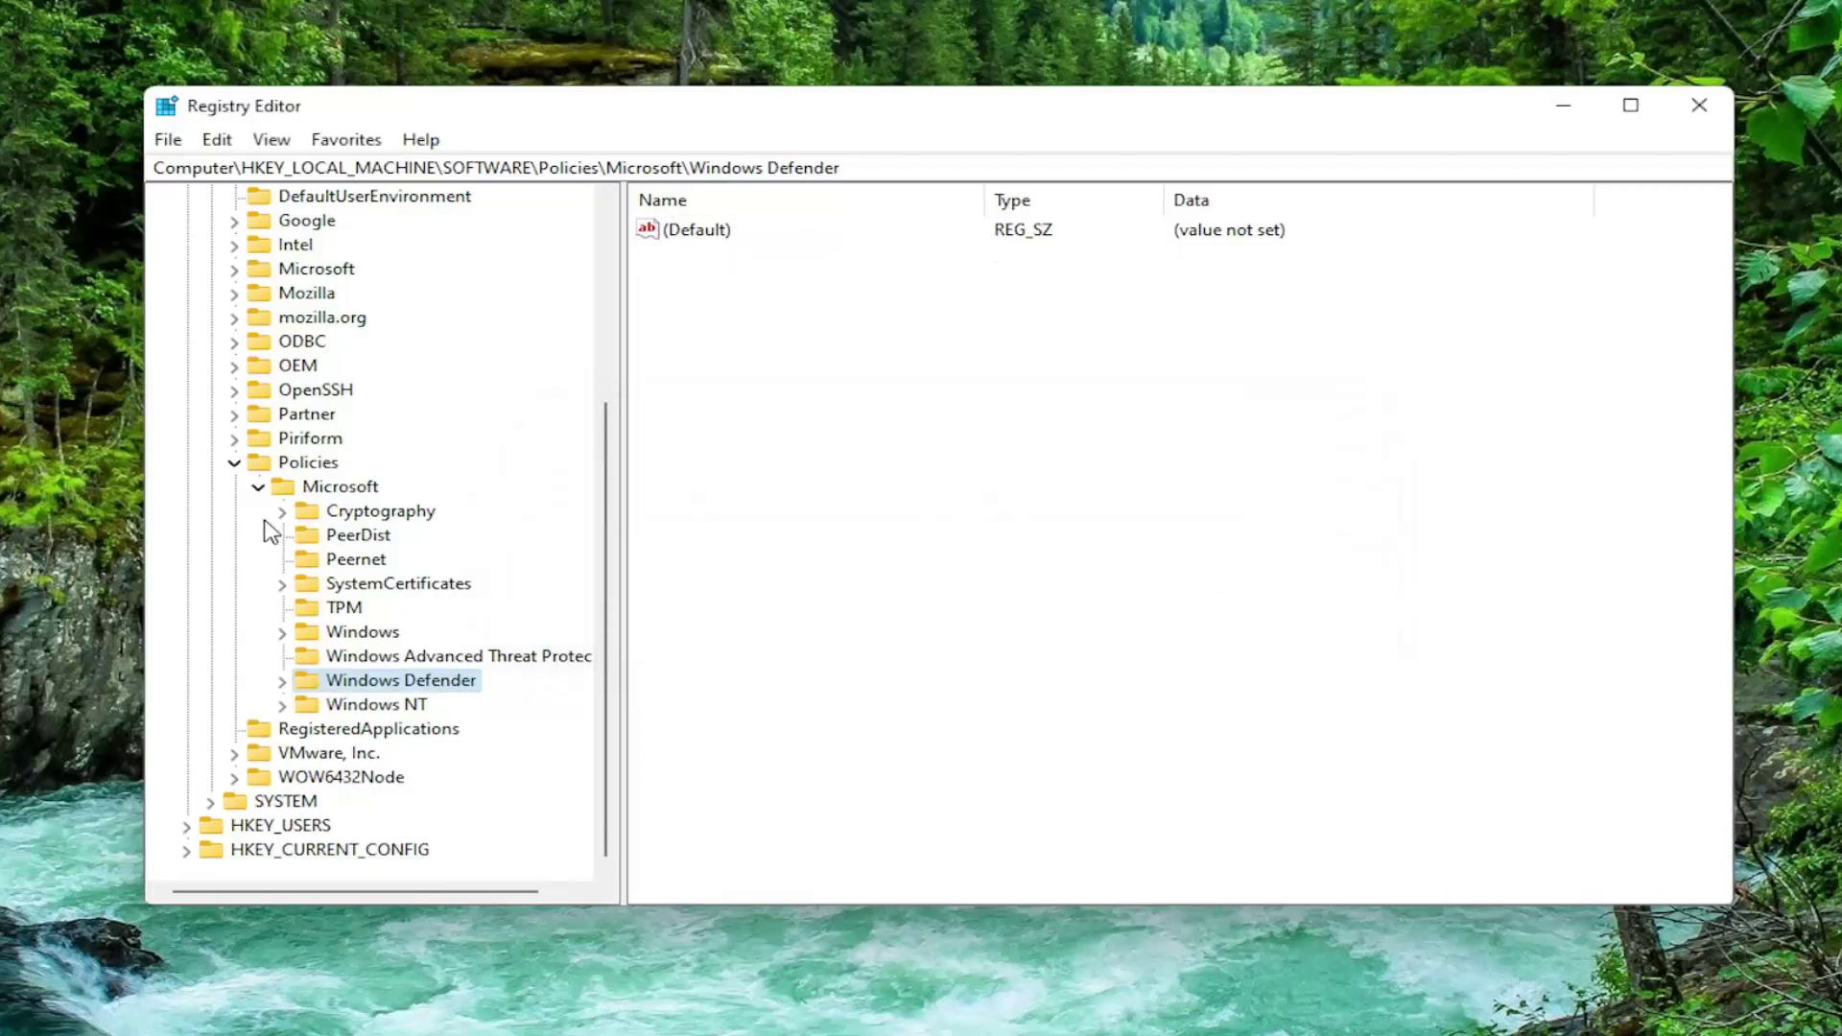
pyautogui.click(259, 489)
pyautogui.click(235, 704)
pyautogui.click(213, 364)
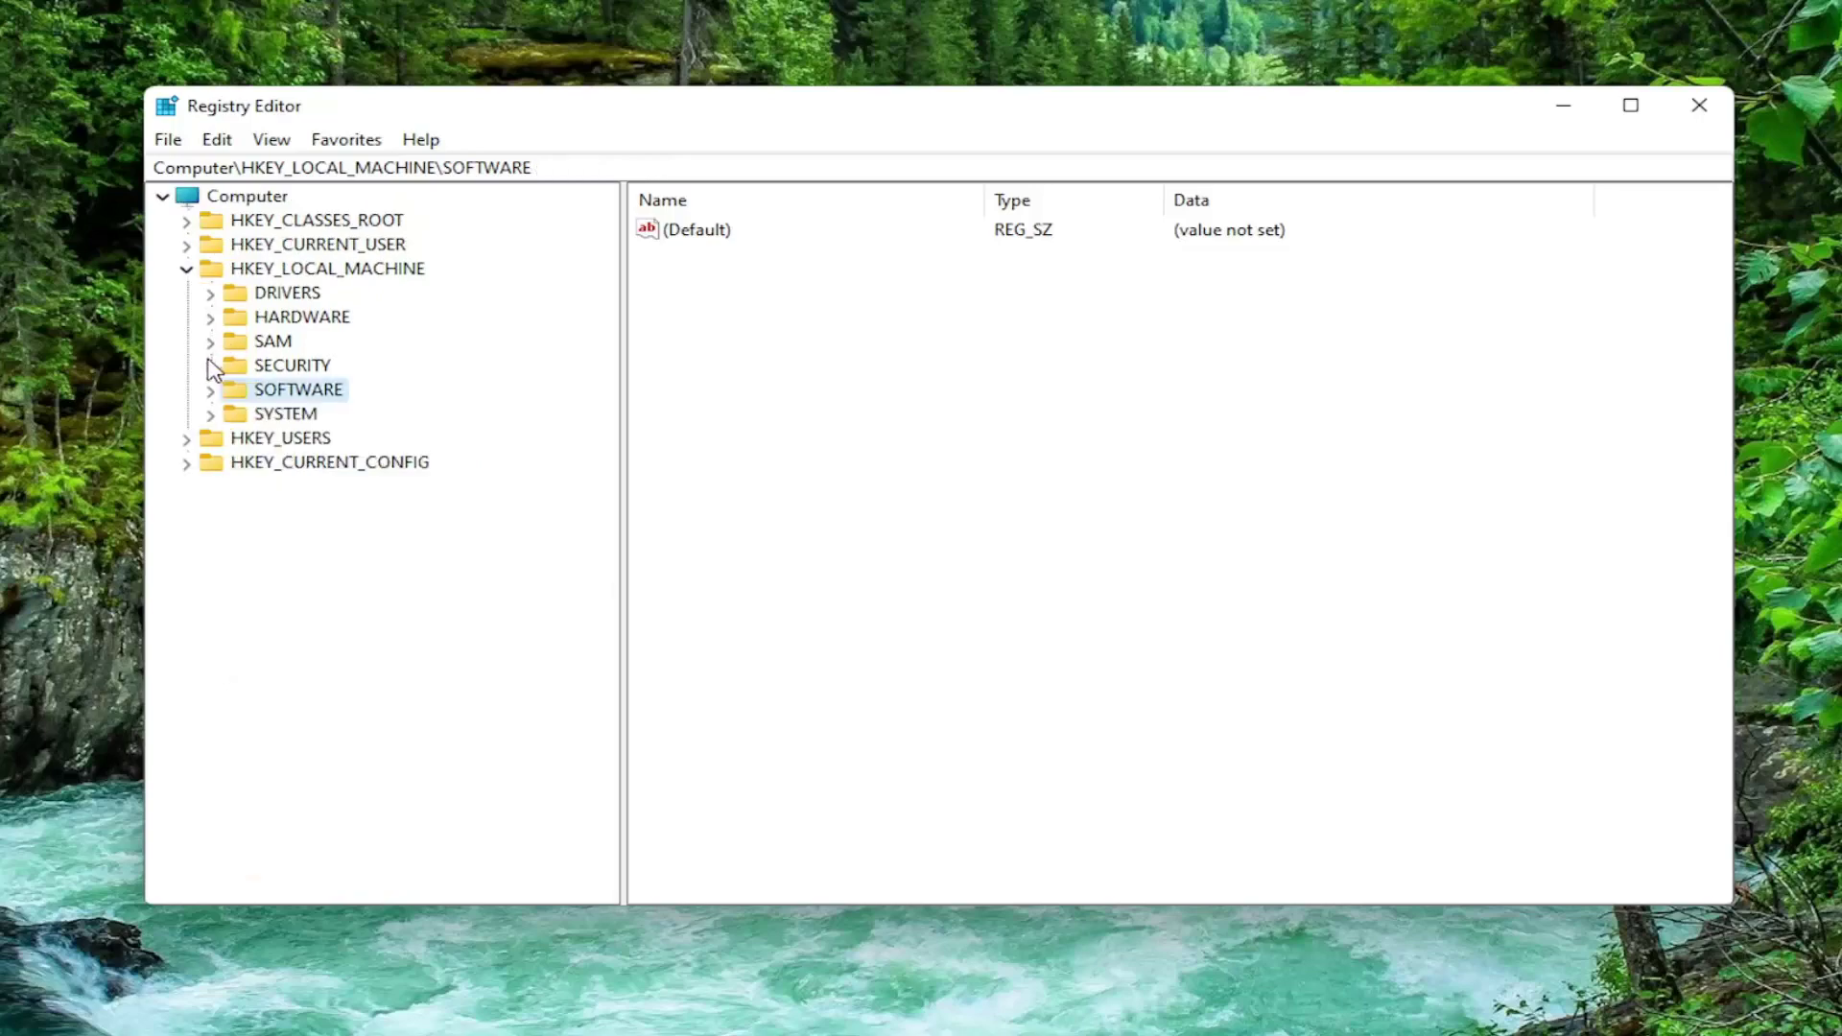
pyautogui.click(187, 267)
pyautogui.click(242, 197)
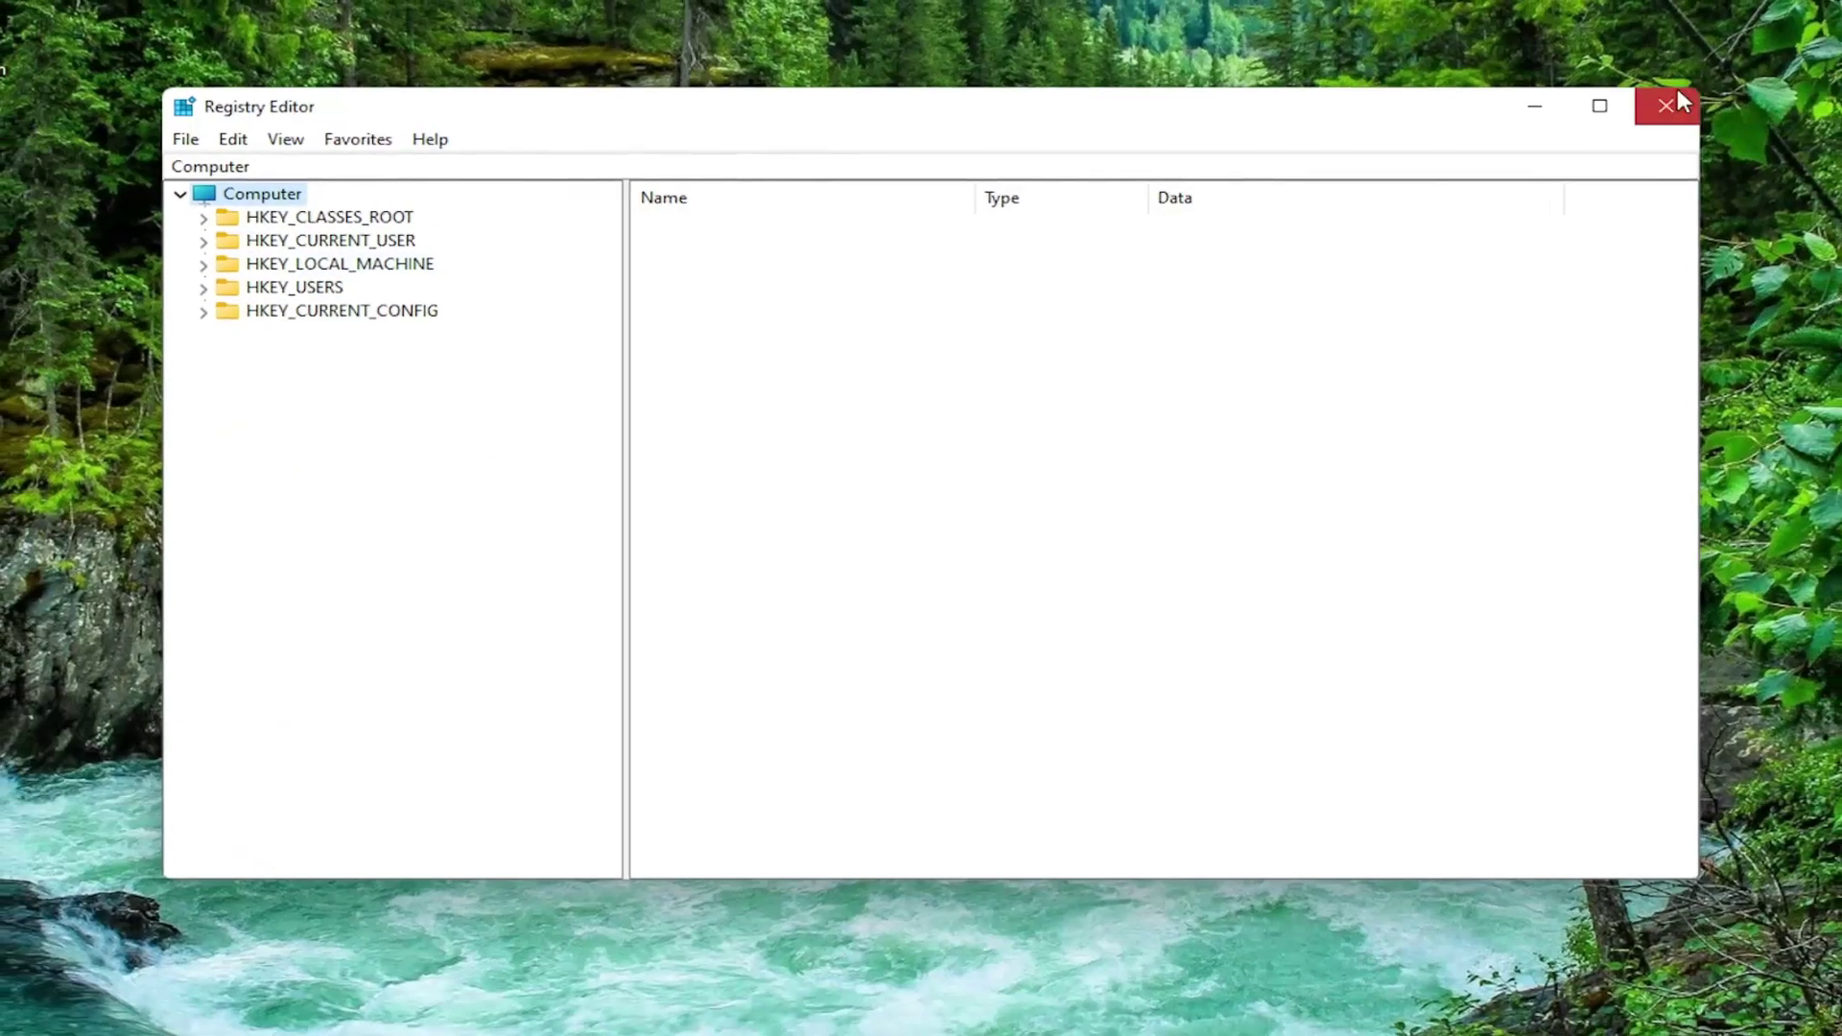
# - Close Registry Editor and bring up the Start button quick-link menu
pyautogui.click(1698, 106)
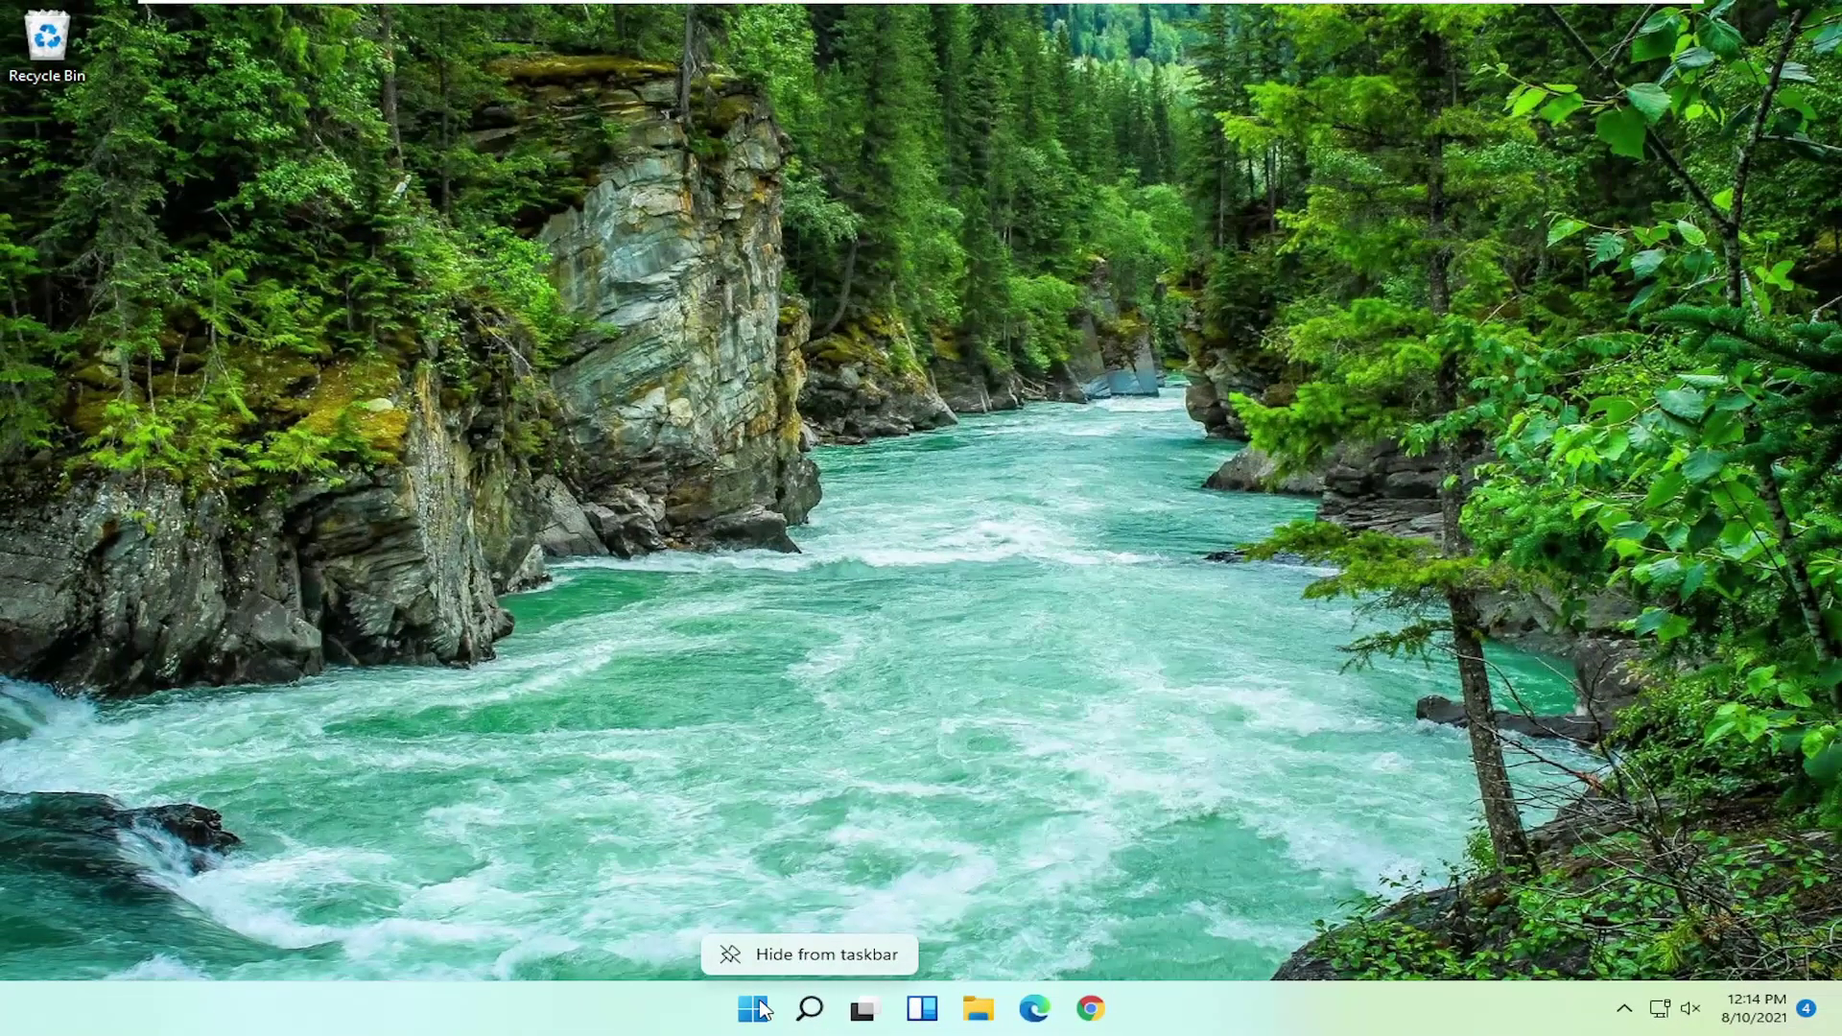
pyautogui.rightClick(752, 1007)
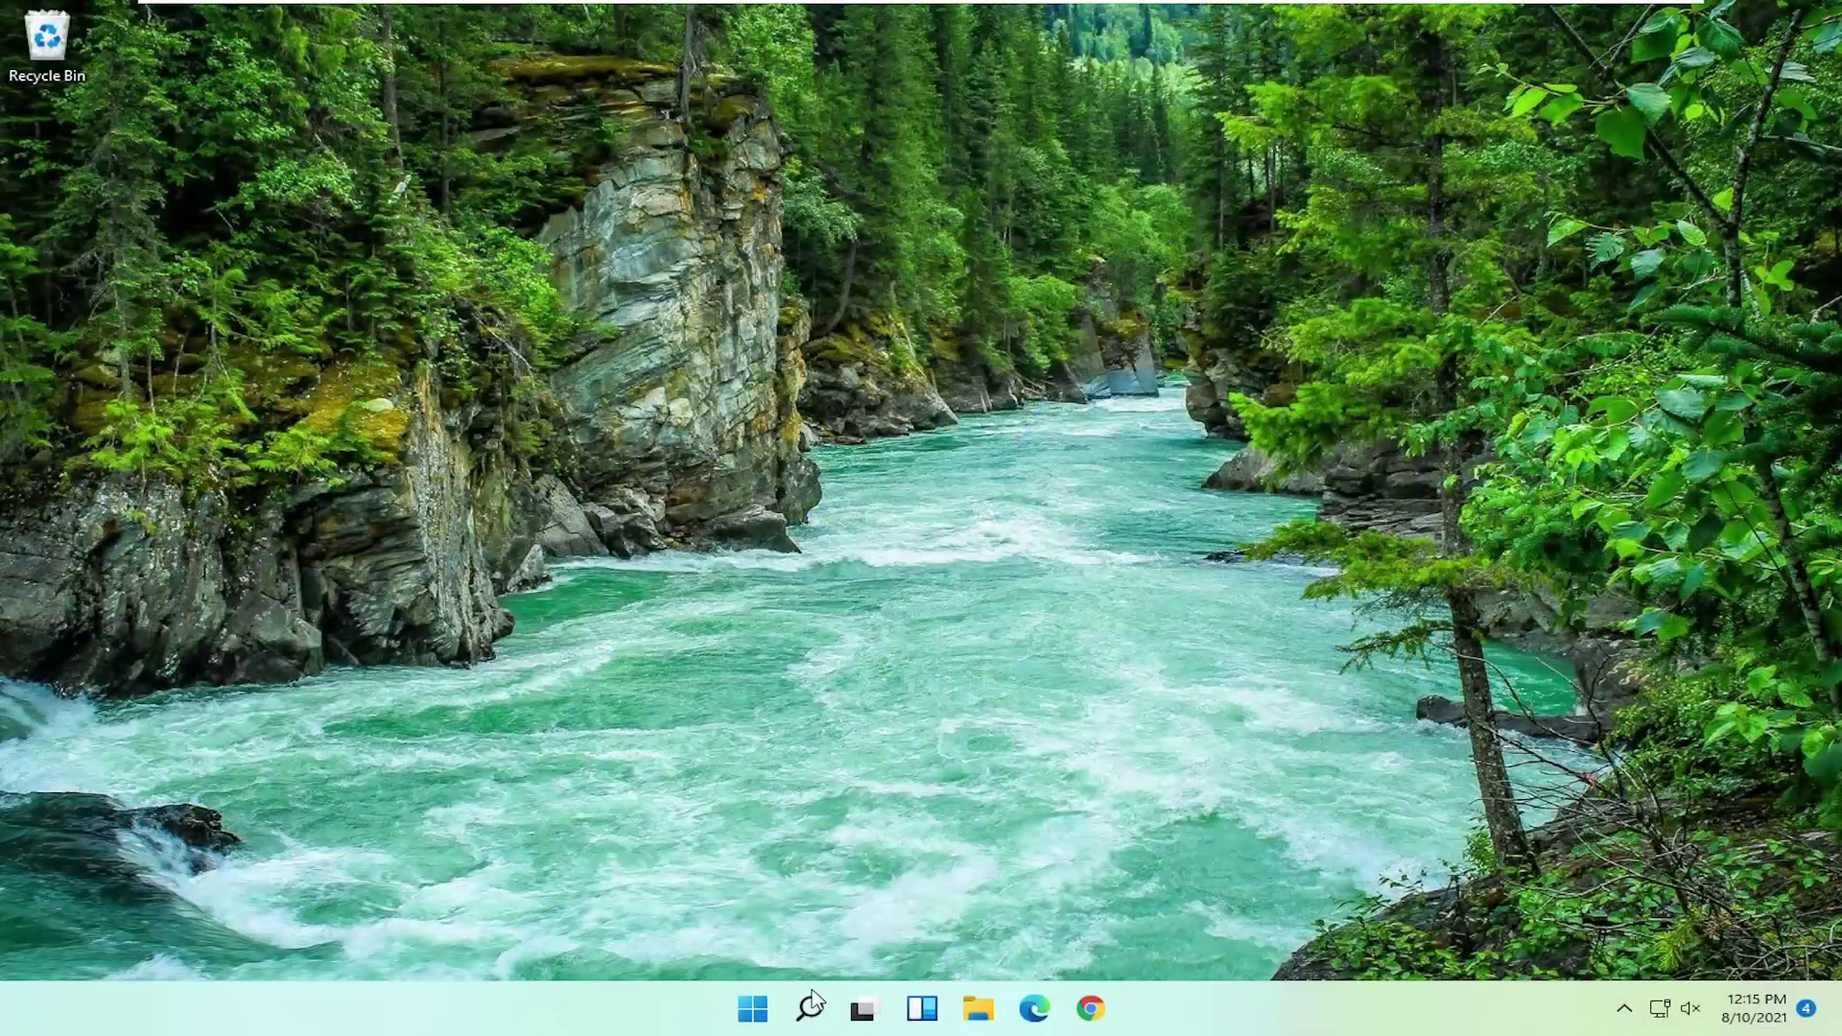
# - Search for 'windows security' and launch the Windows Security best match
pyautogui.click(807, 1013)
pyautogui.write('w')
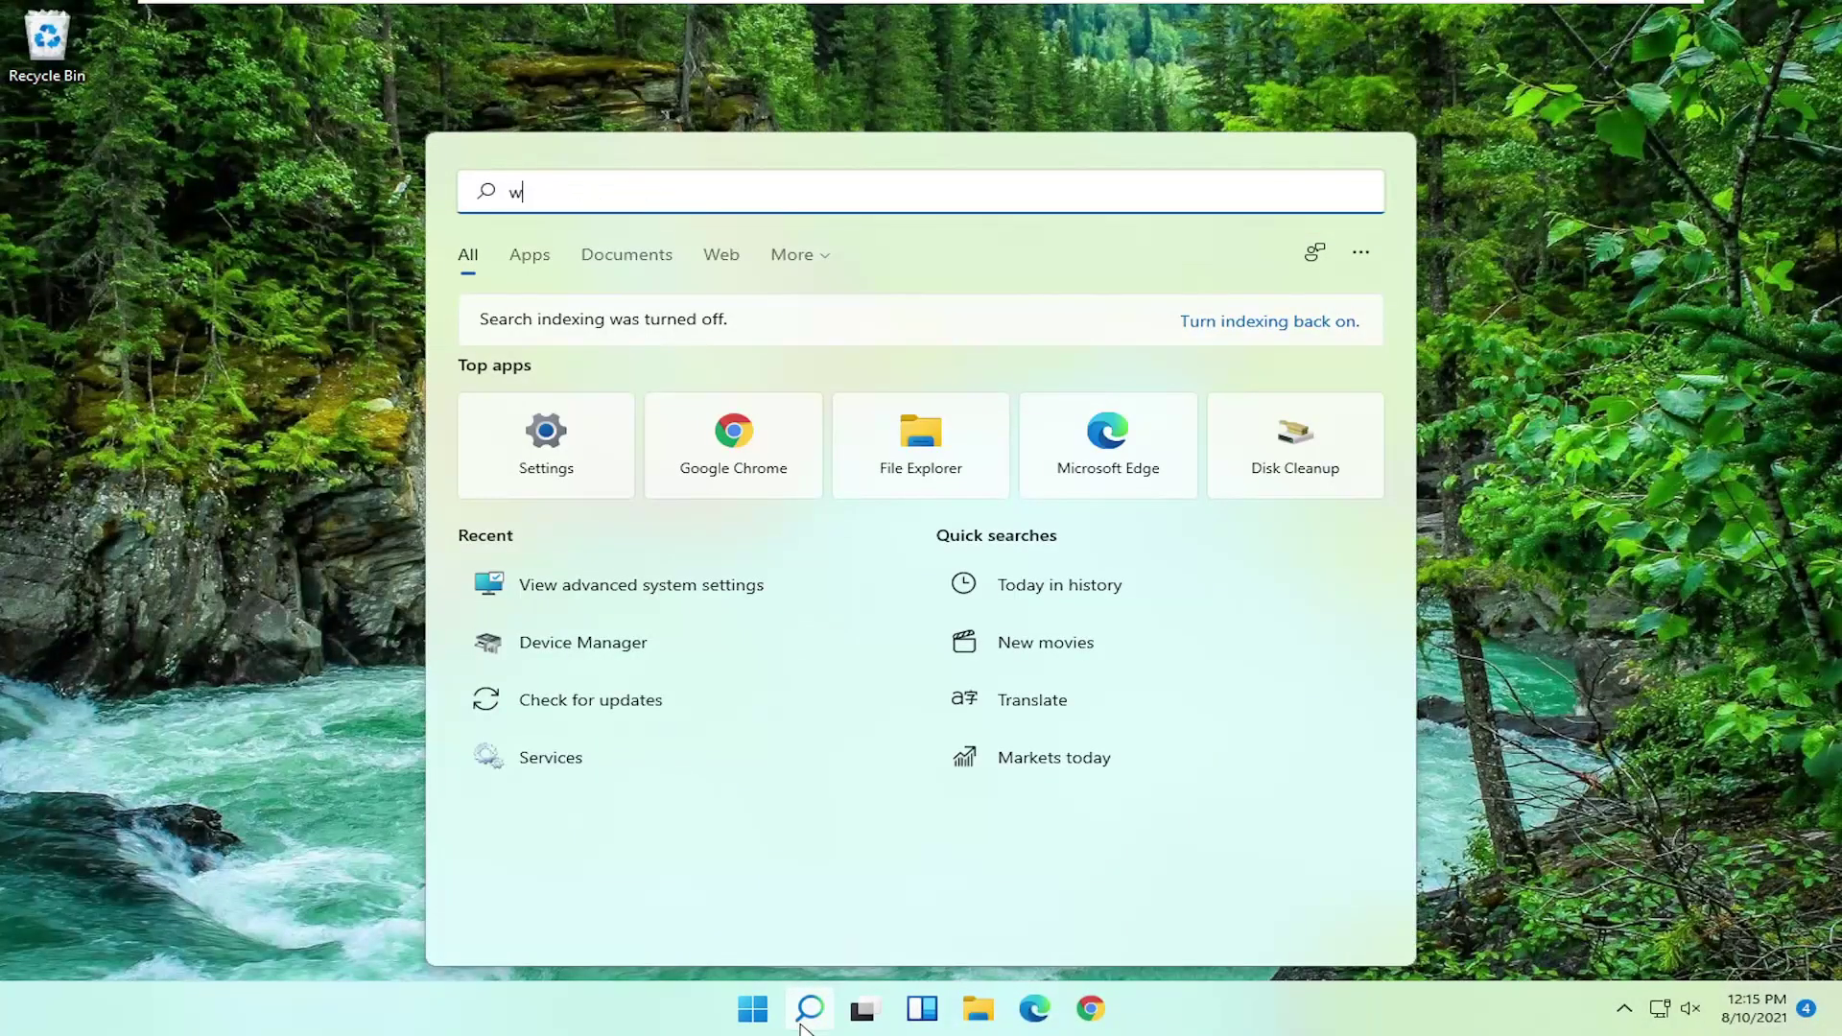
pyautogui.write('indows security')
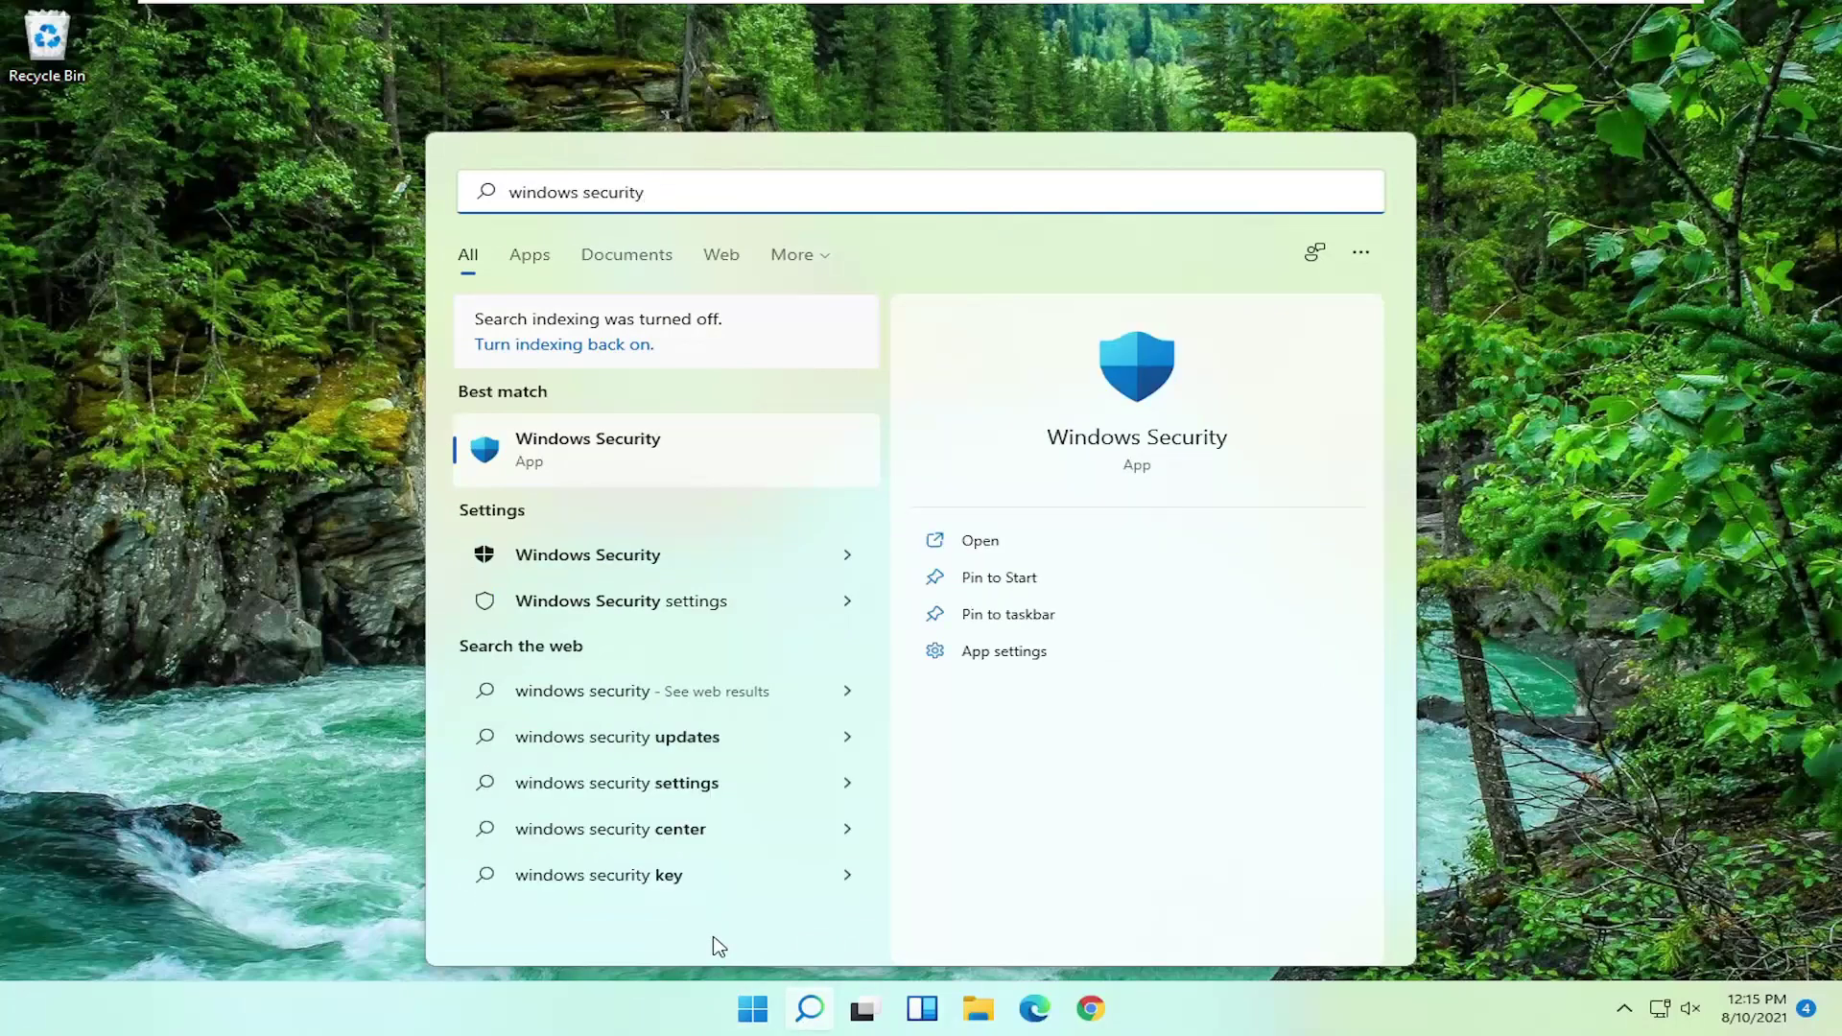
pyautogui.click(573, 449)
pyautogui.click(581, 456)
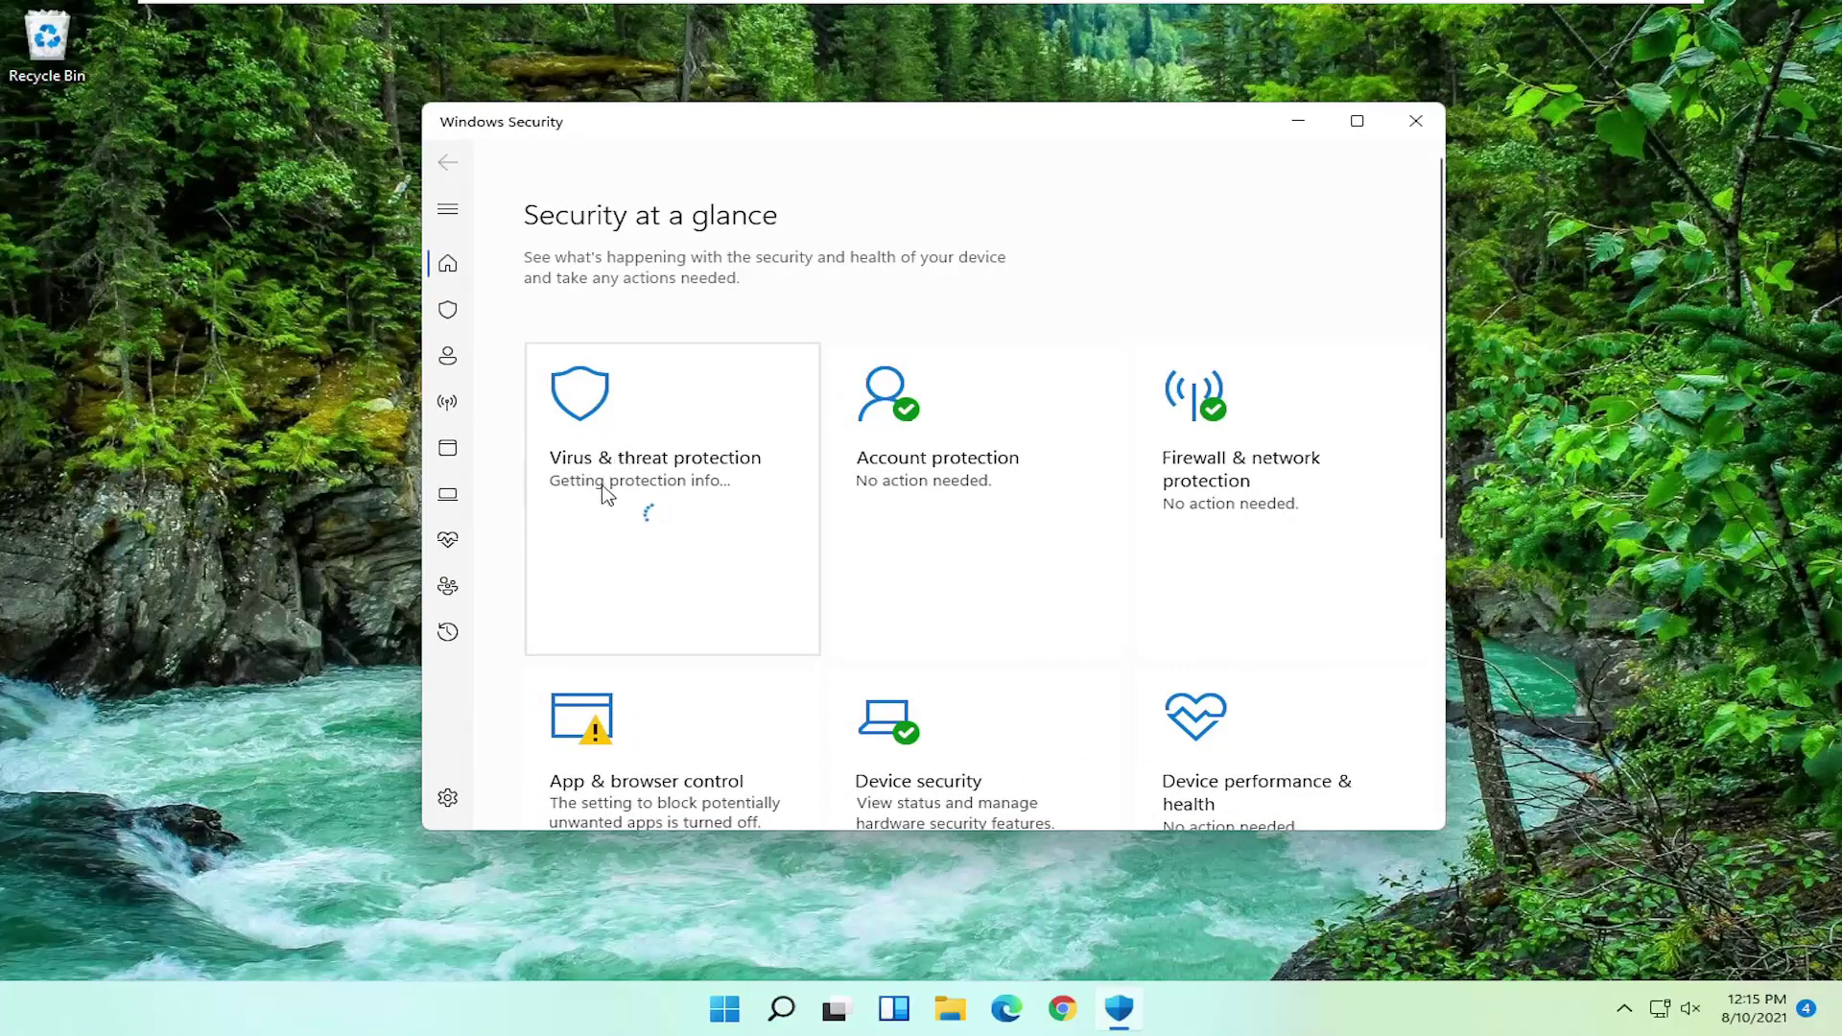
# - View the Virus & threat protection page, then minimize Windows Security
pyautogui.click(676, 484)
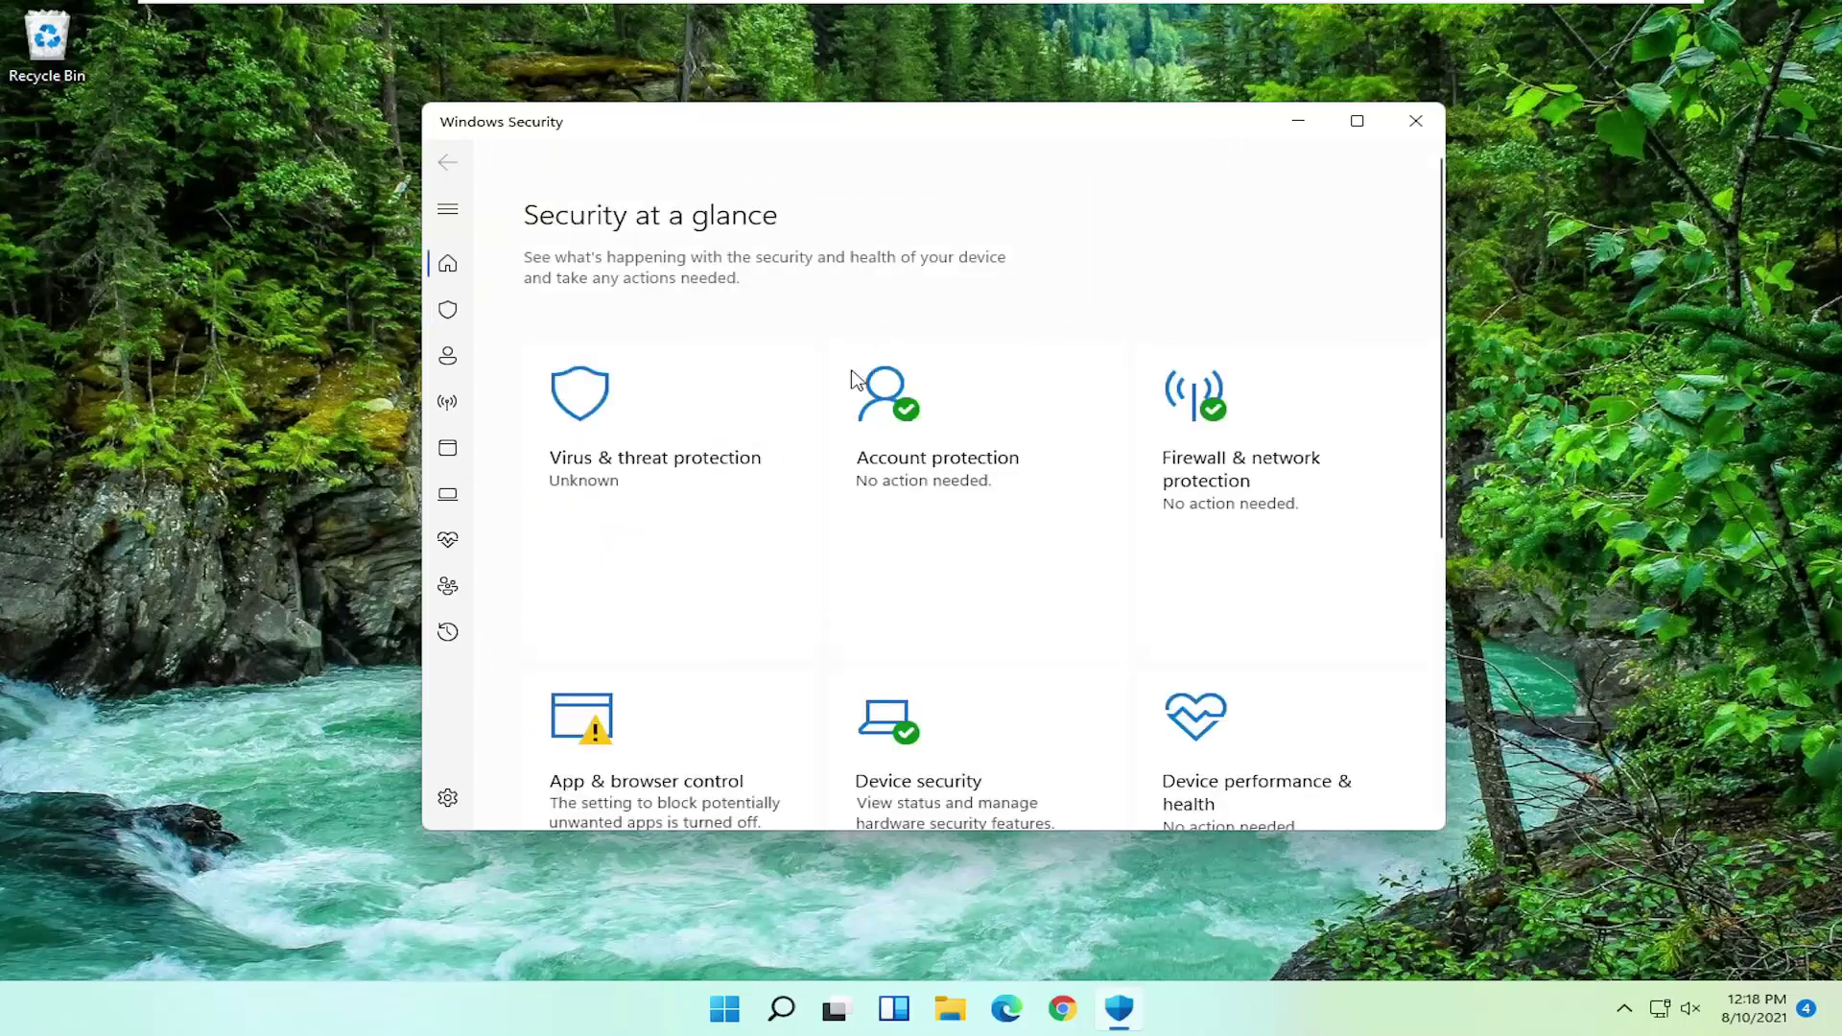
pyautogui.click(1323, 128)
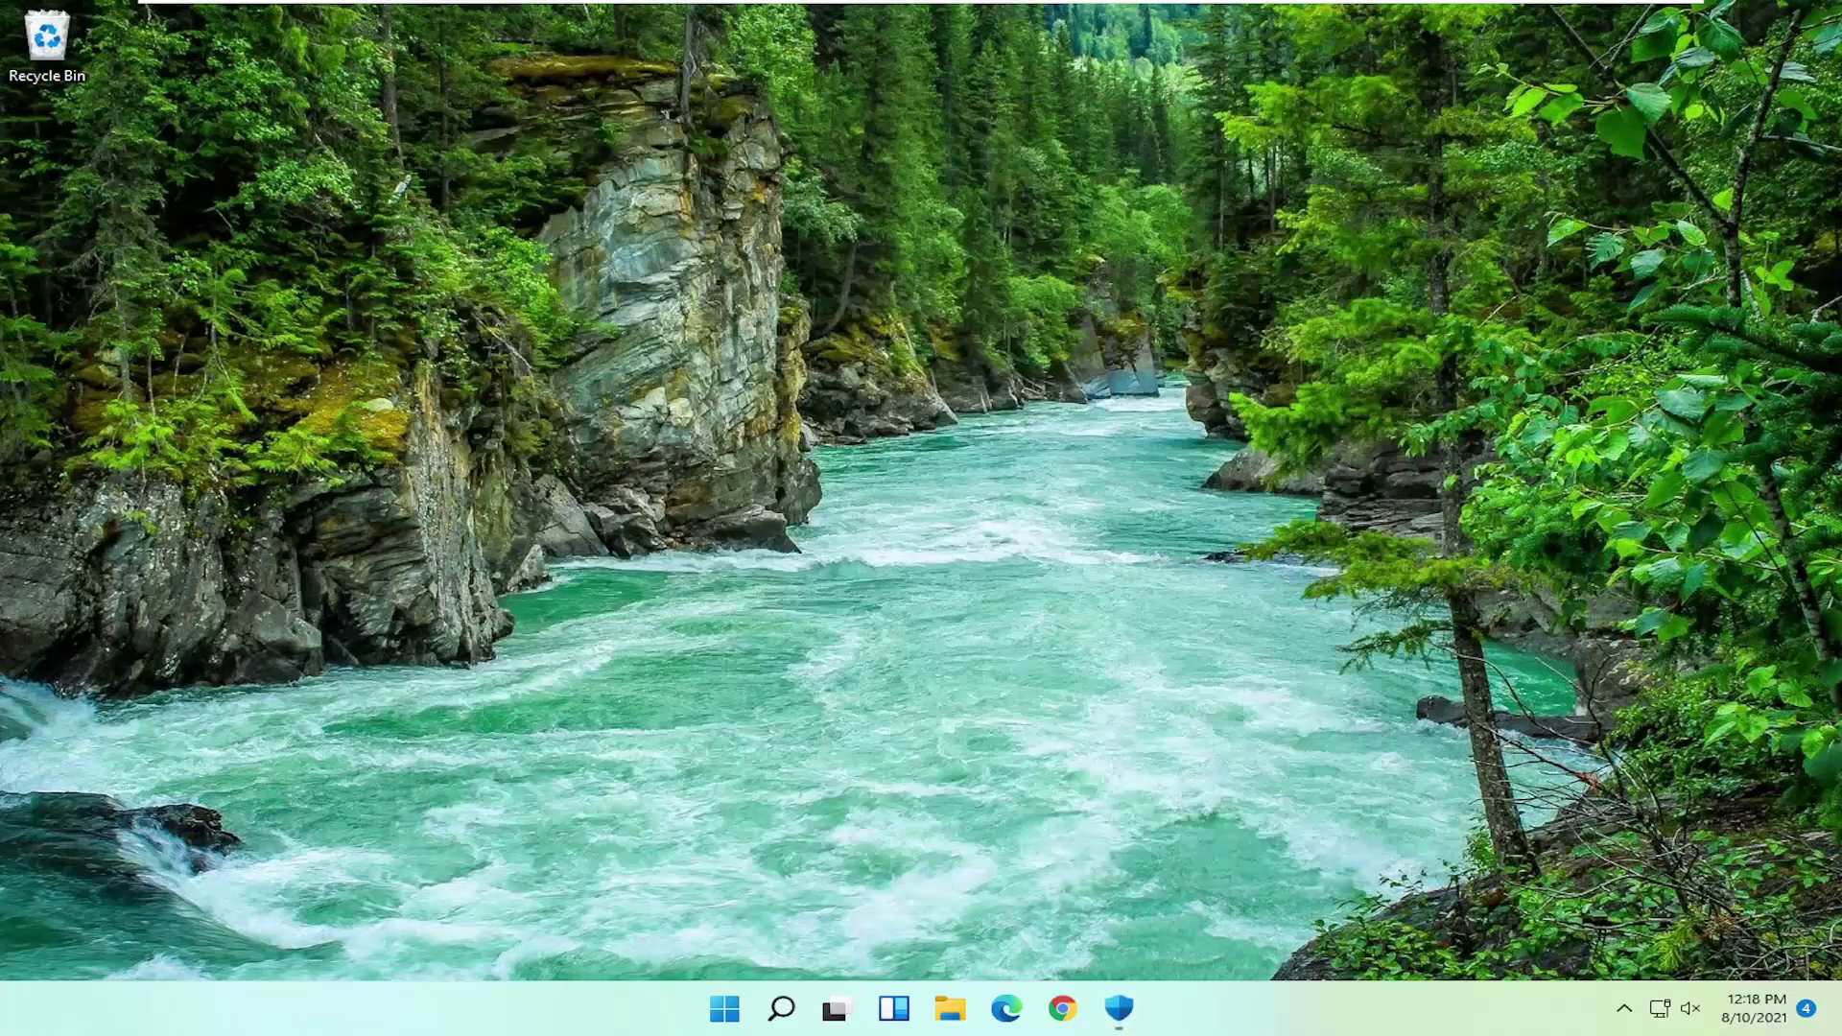